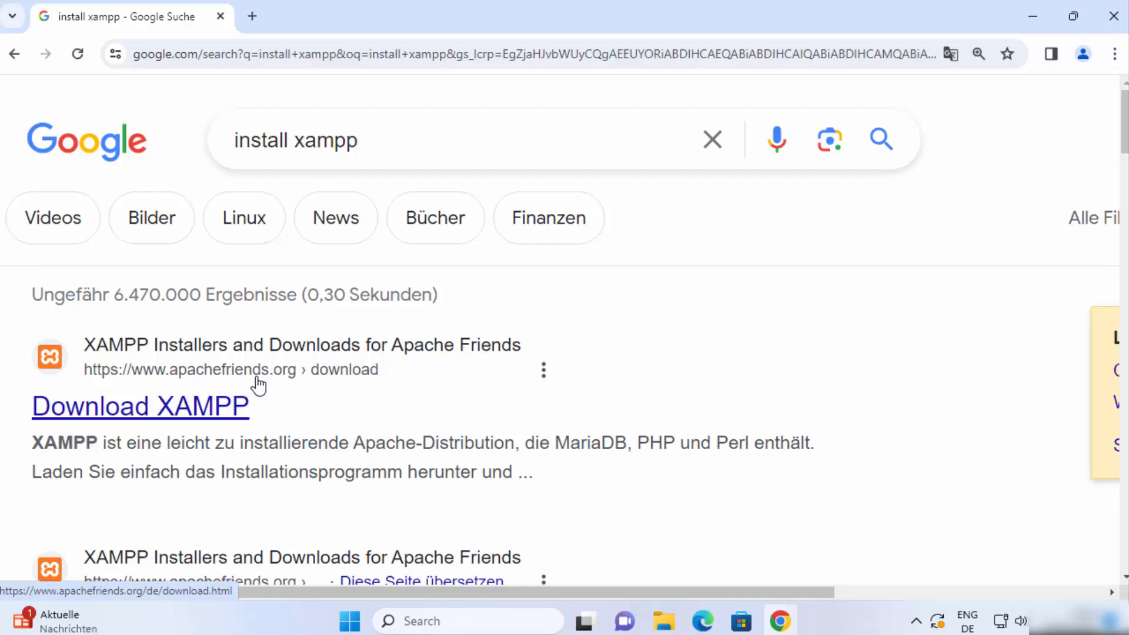
Open the Apache Friends download page from the search results, go to the site's home page and start the XAMPP for Windows 8.2.12 download.
left_click(221, 418)
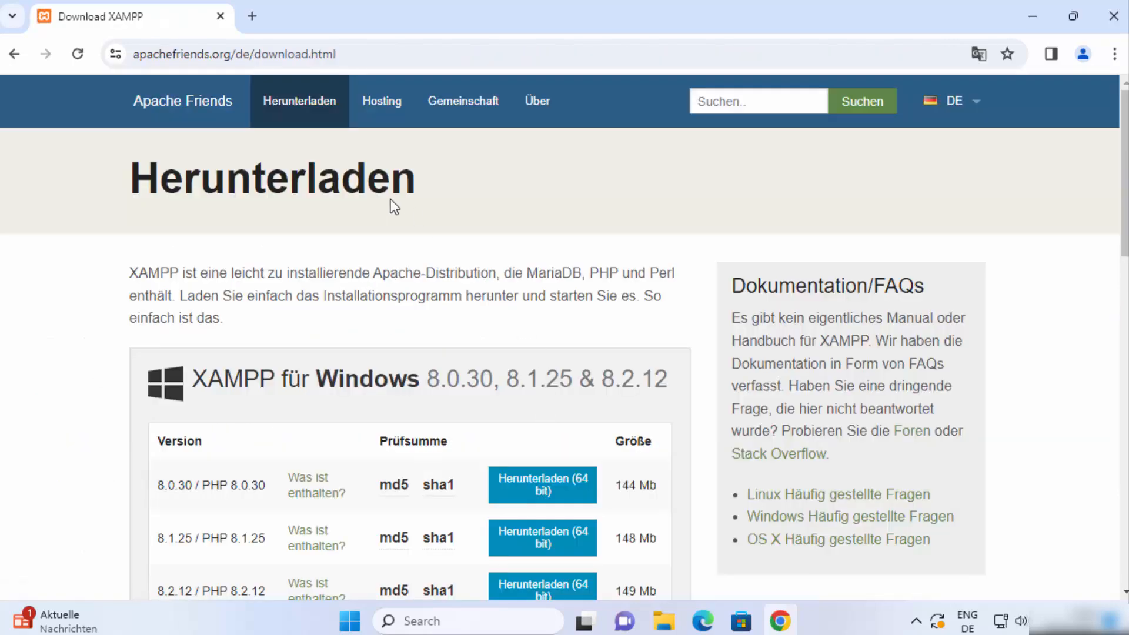
left_click(166, 112)
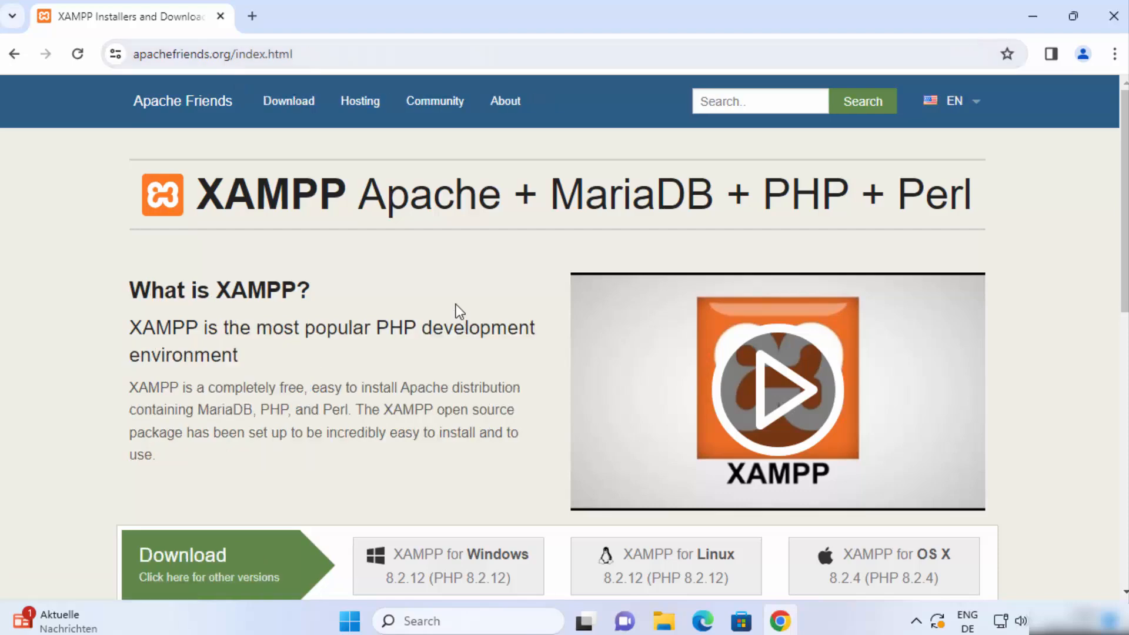
scroll(258, 266, "down", 3)
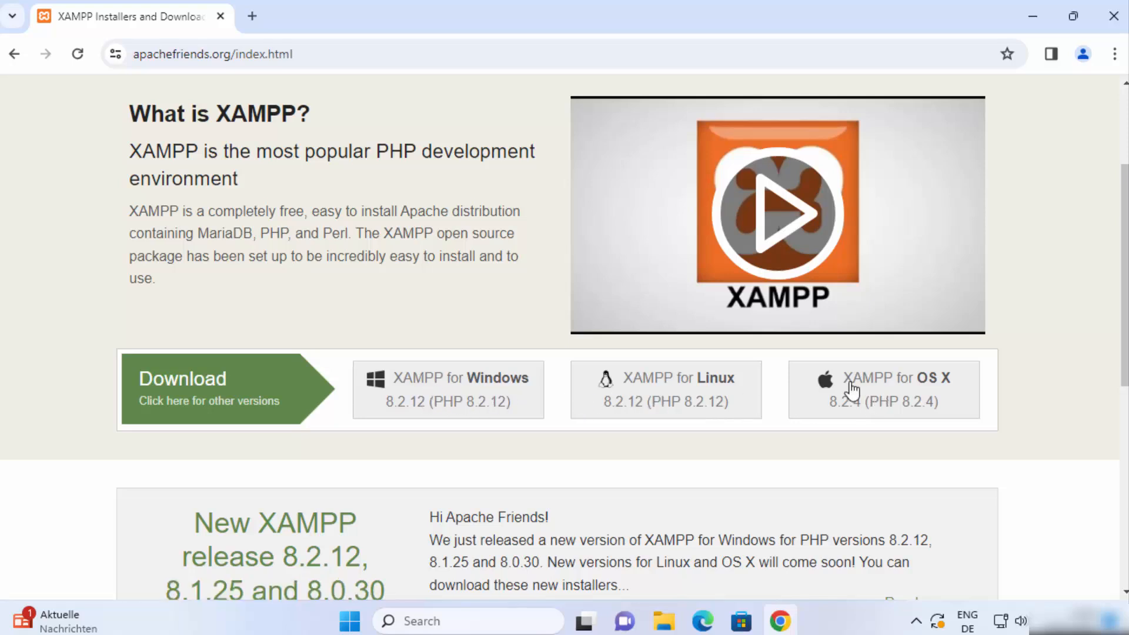
left_click(436, 402)
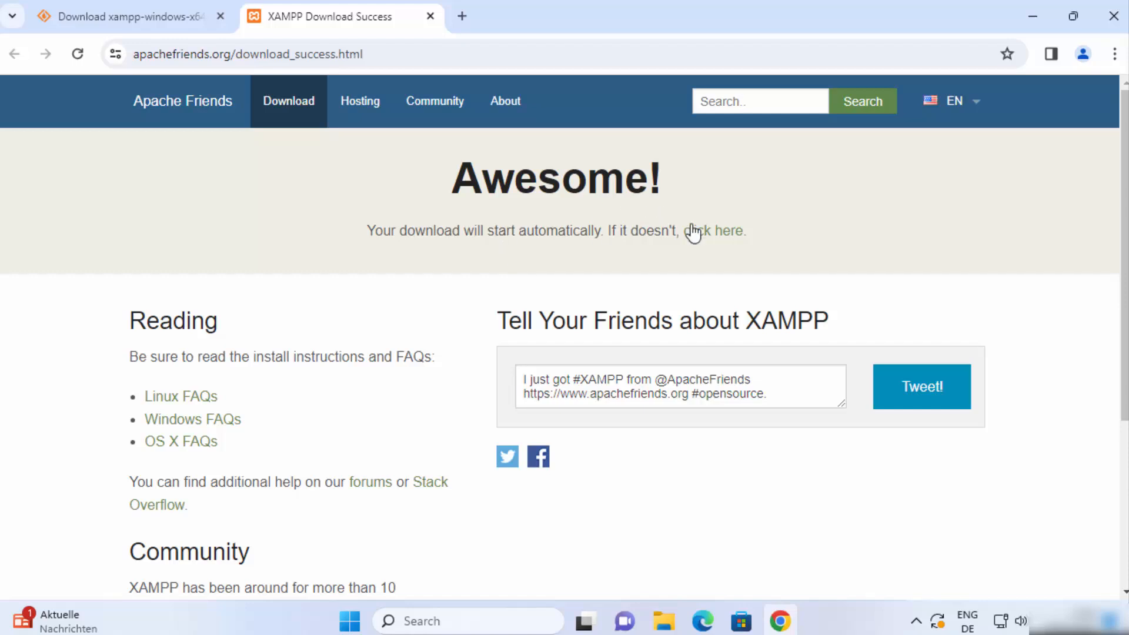
Download xampp-windows-x64-8.2.12-0-VS16-installer.exe from the XAMPP Windows 8.2.12 folder on SourceForge, accepting the site's privacy notice.
left_click(720, 234)
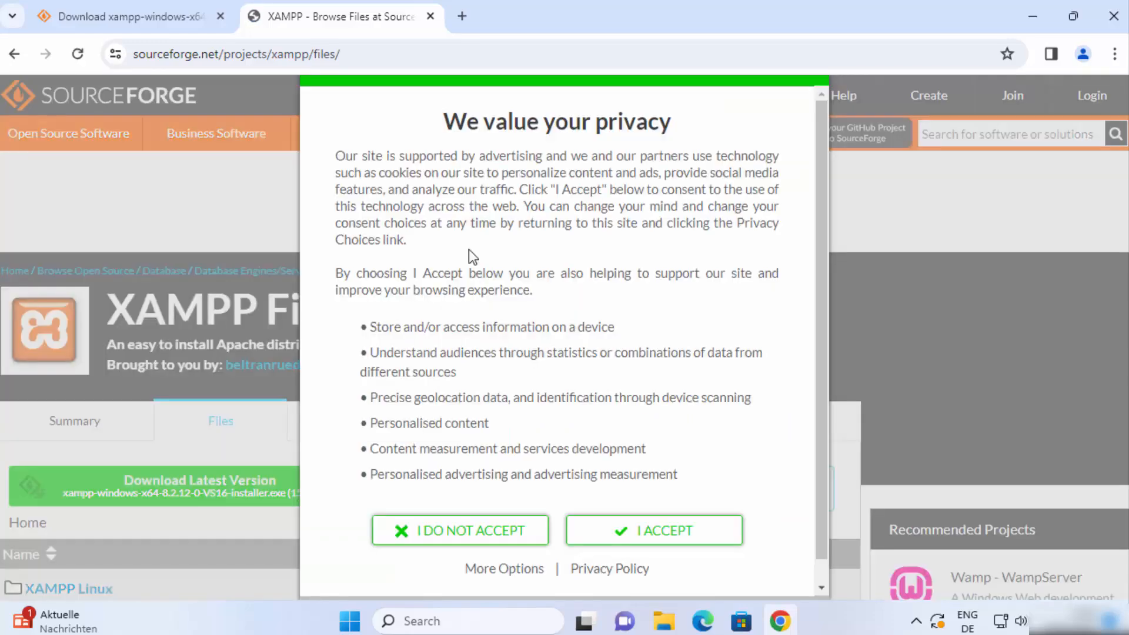
left_click(626, 533)
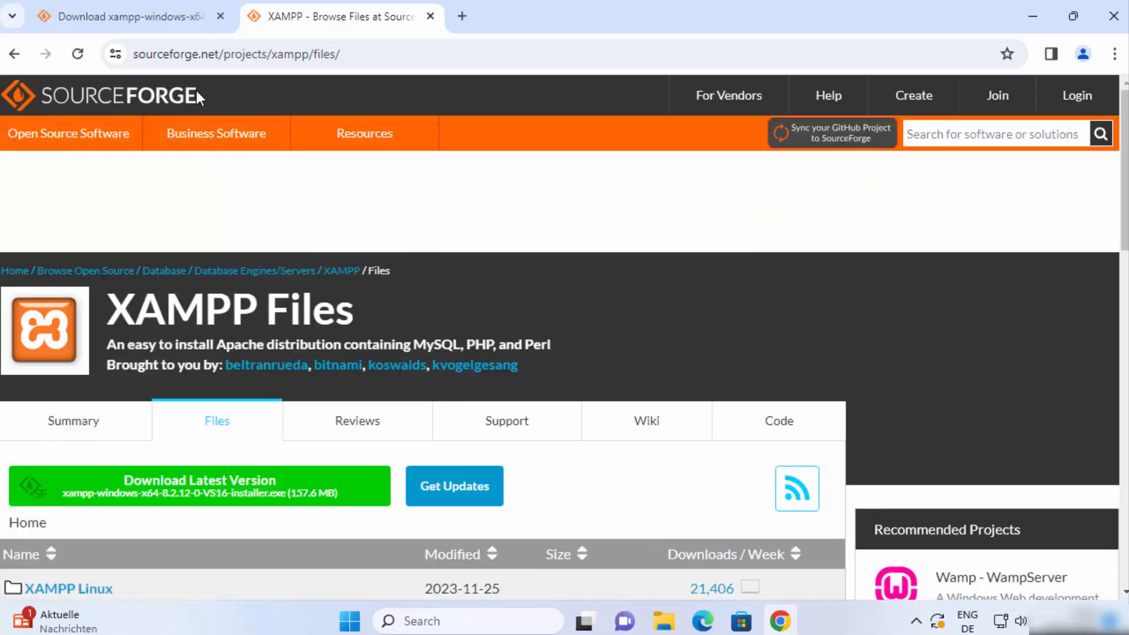
scroll(442, 185, "down", 5)
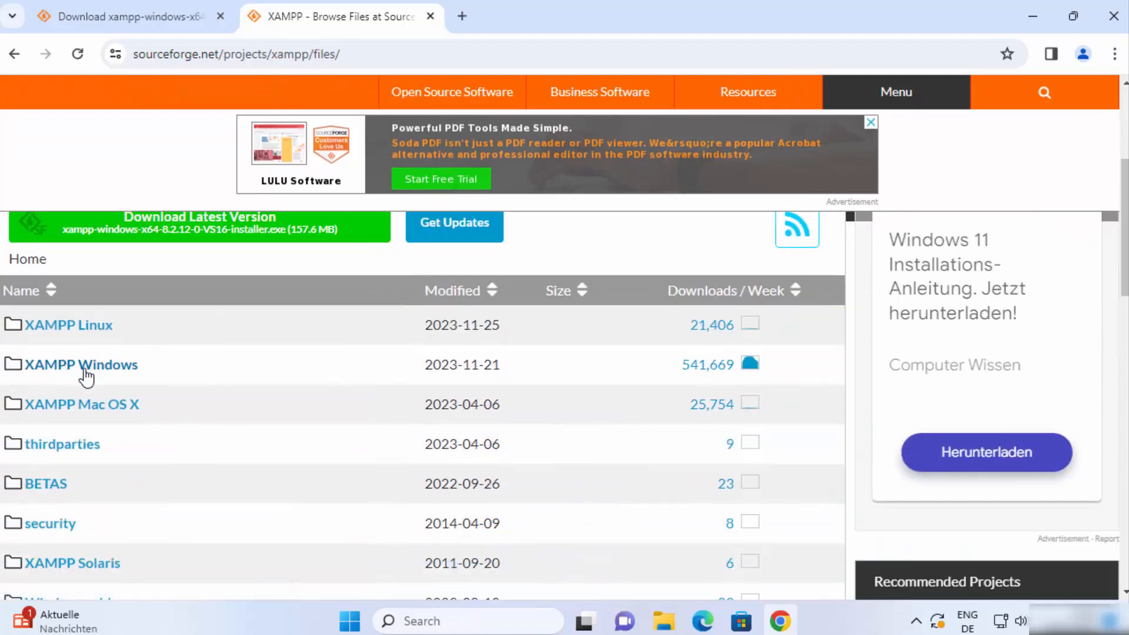
left_click(85, 370)
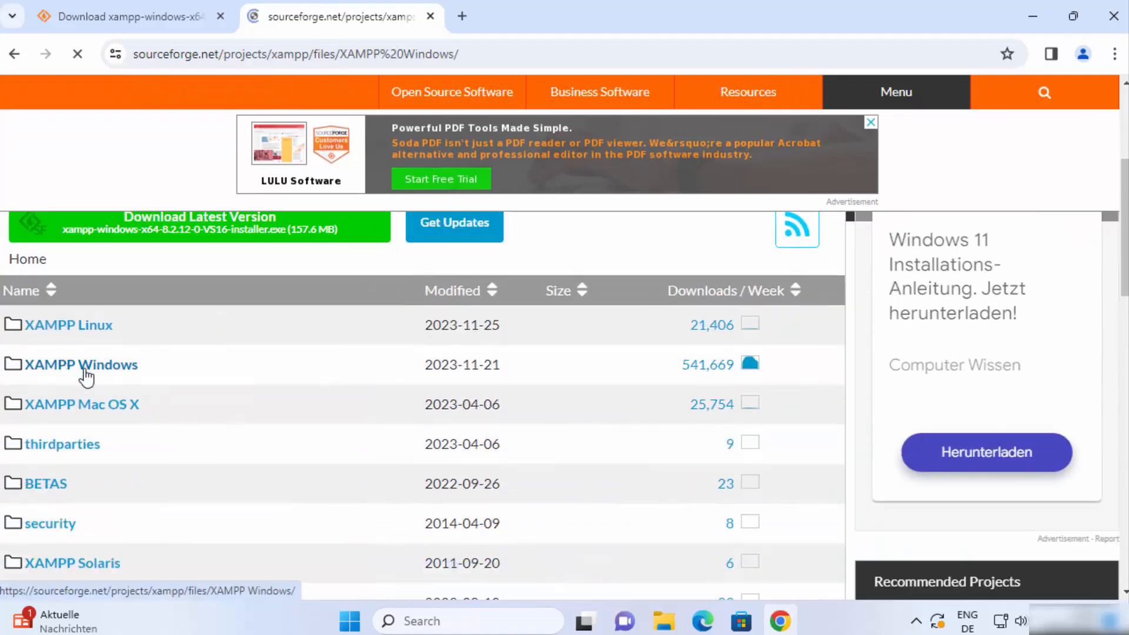
scroll(438, 366, "down", 4)
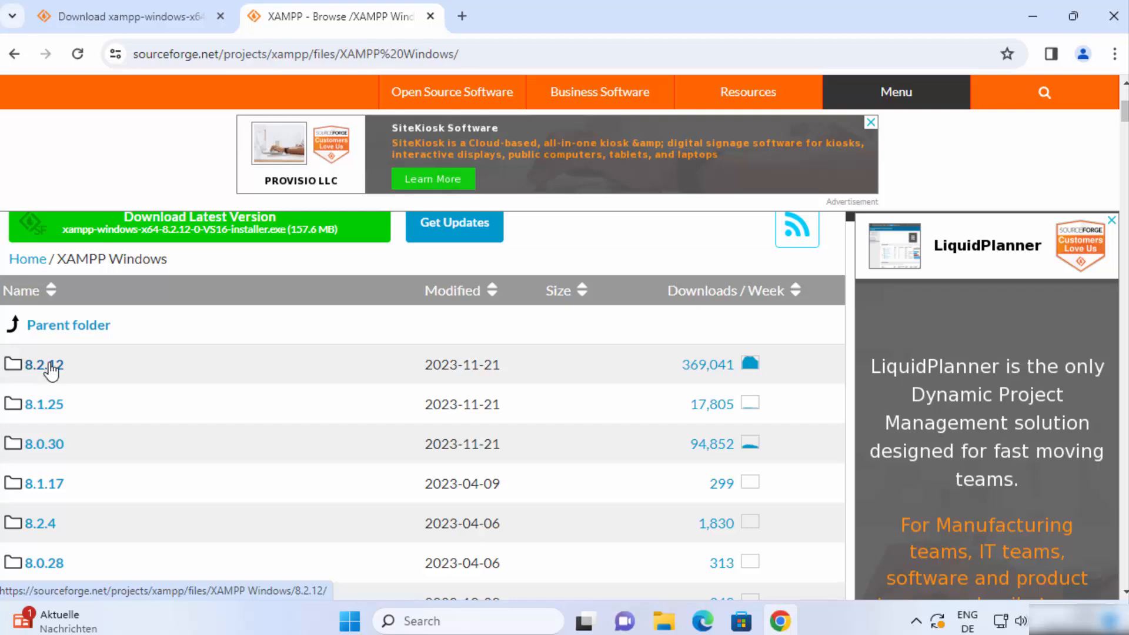
left_click(50, 370)
scroll(174, 341, "down", 5)
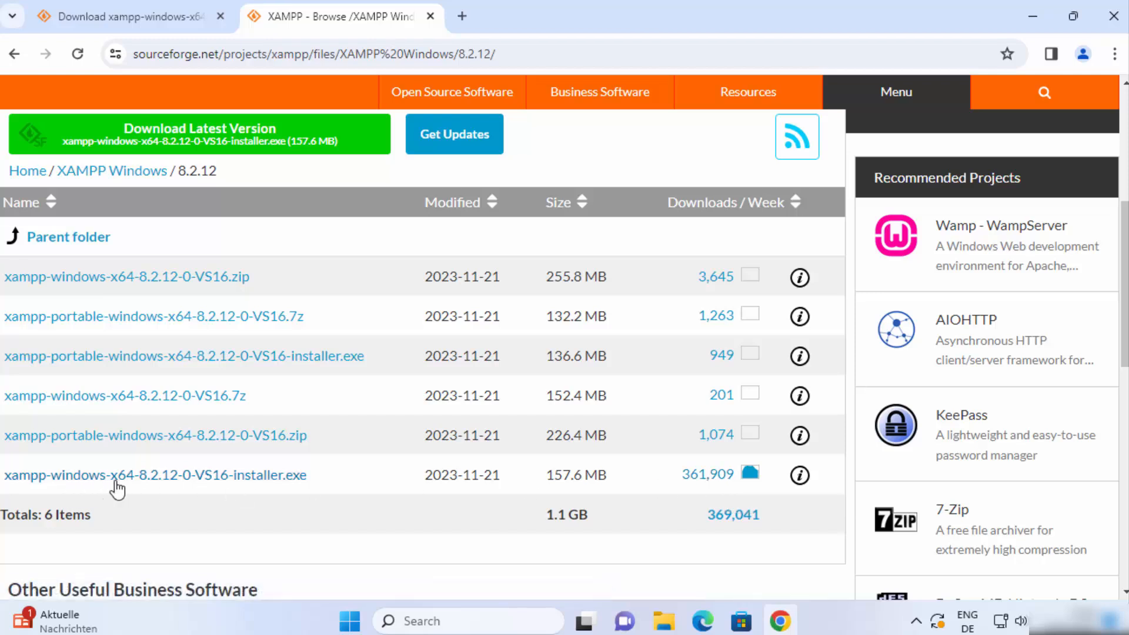
left_click(272, 480)
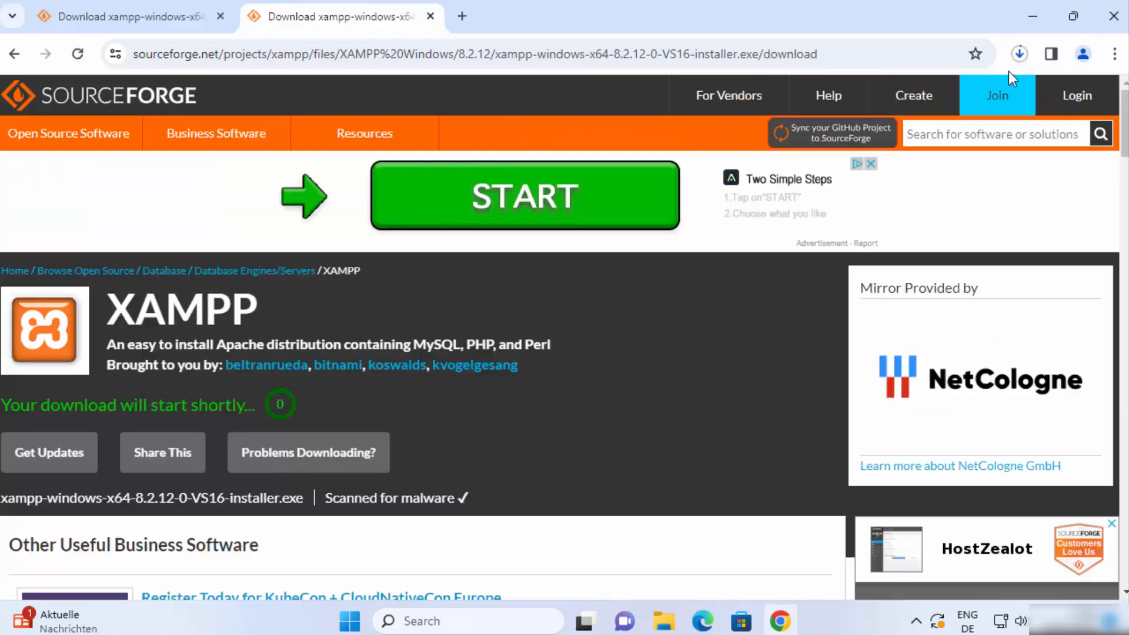
Run the downloaded XAMPP installer, minimize the browser and allow the installer to make changes to the device.
left_click(1018, 54)
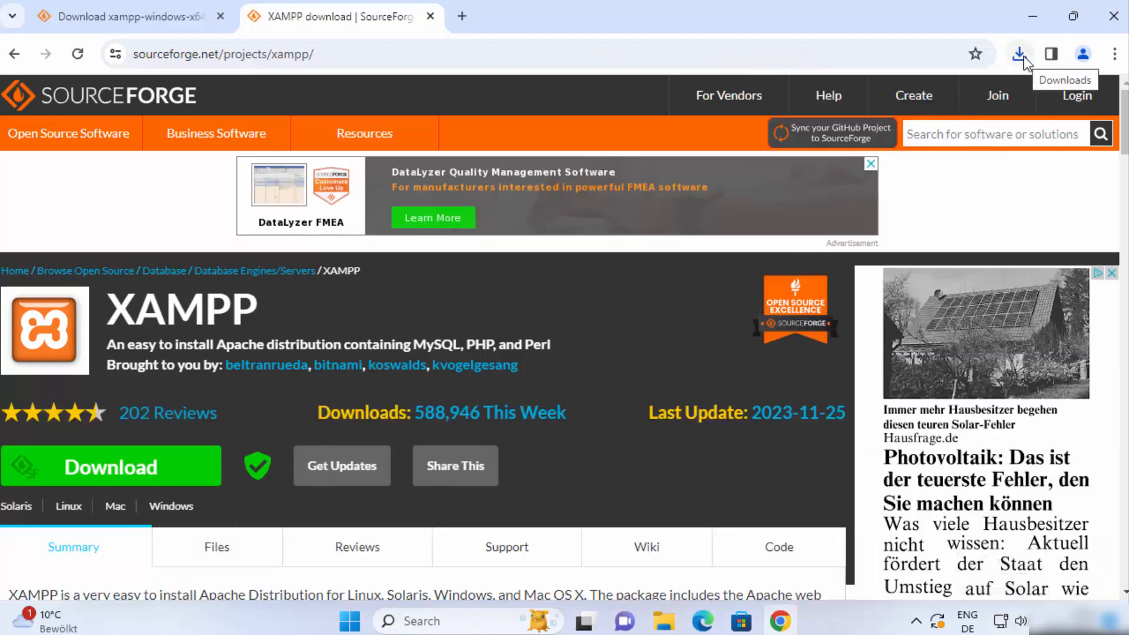
left_click(1023, 59)
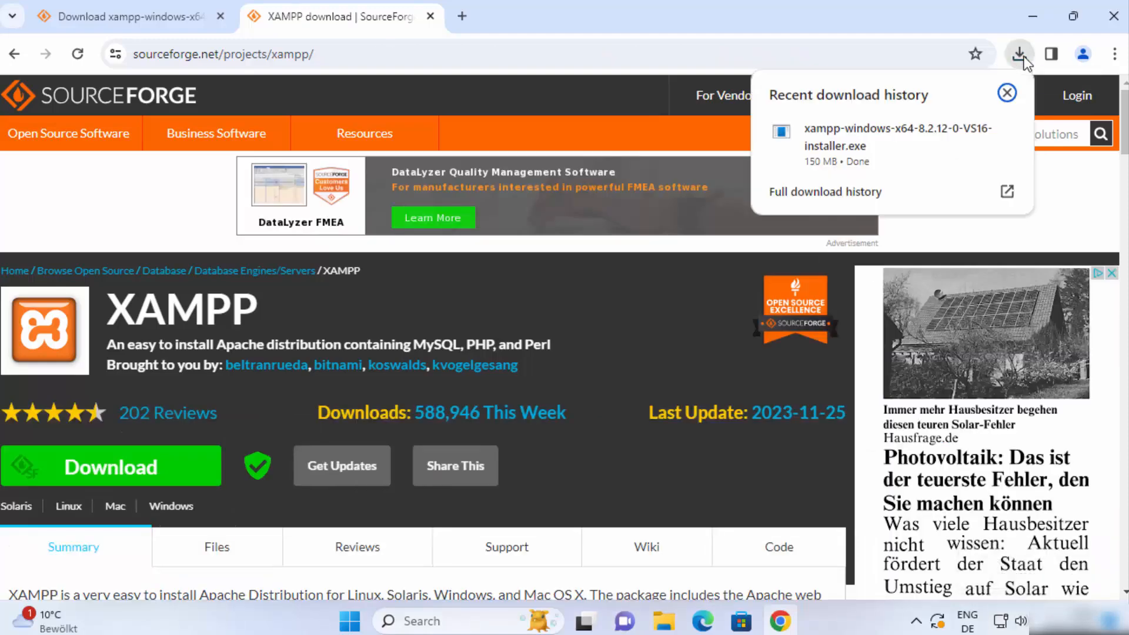
left_click(831, 140)
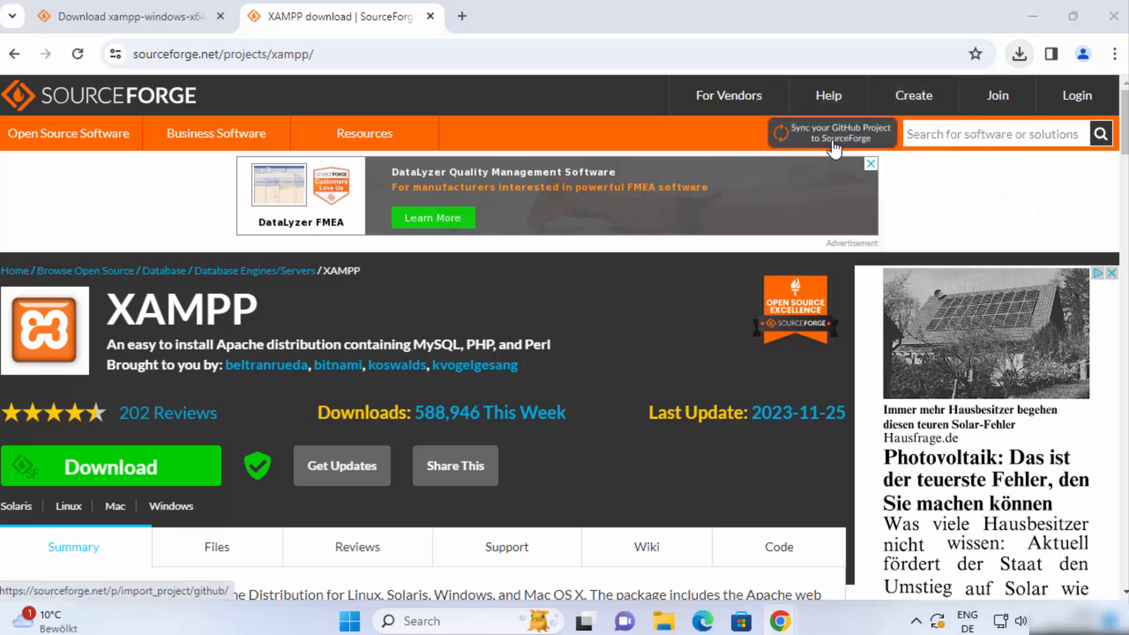
left_click(1028, 23)
left_click(972, 53)
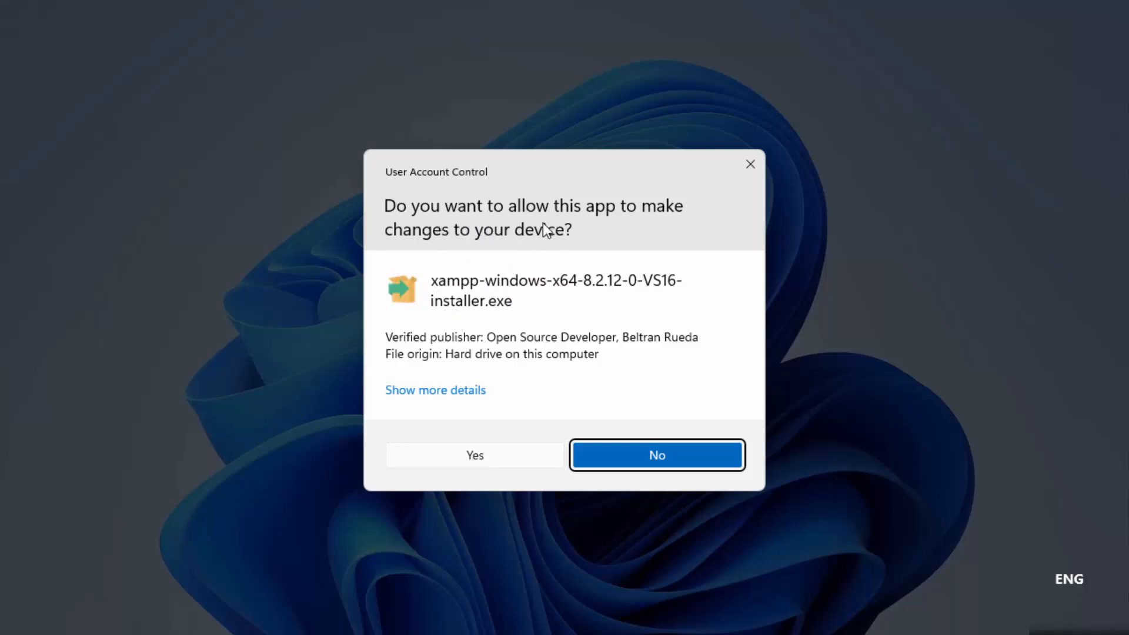
left_click(479, 460)
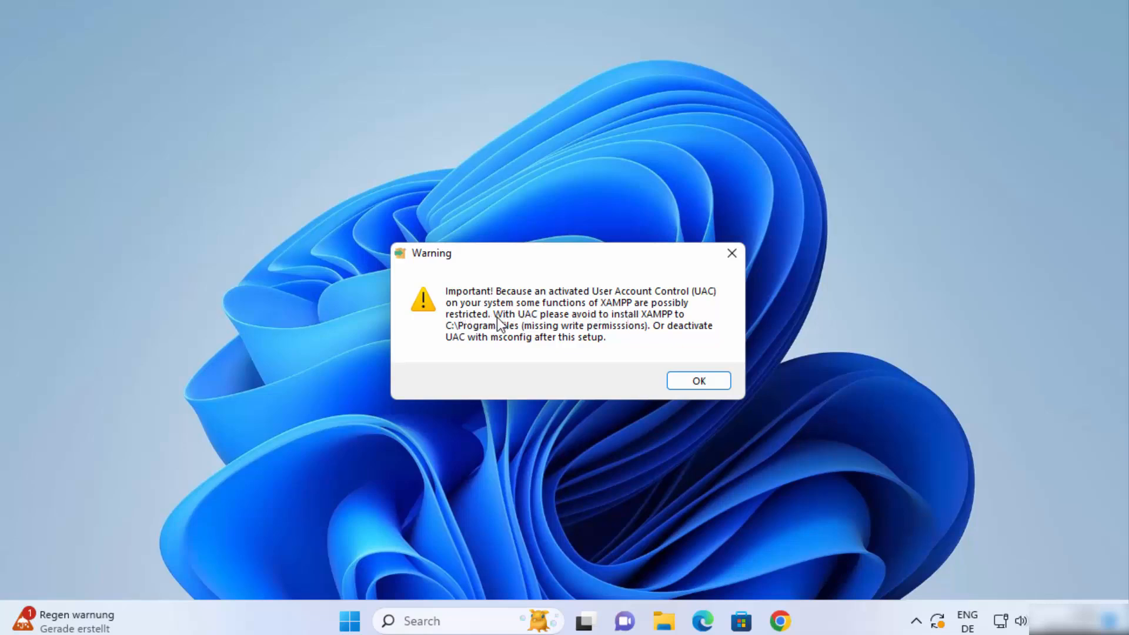
Acknowledge the User Account Control warning and proceed through setup with all default components and the installation folder C:\xampp.
left_click(689, 379)
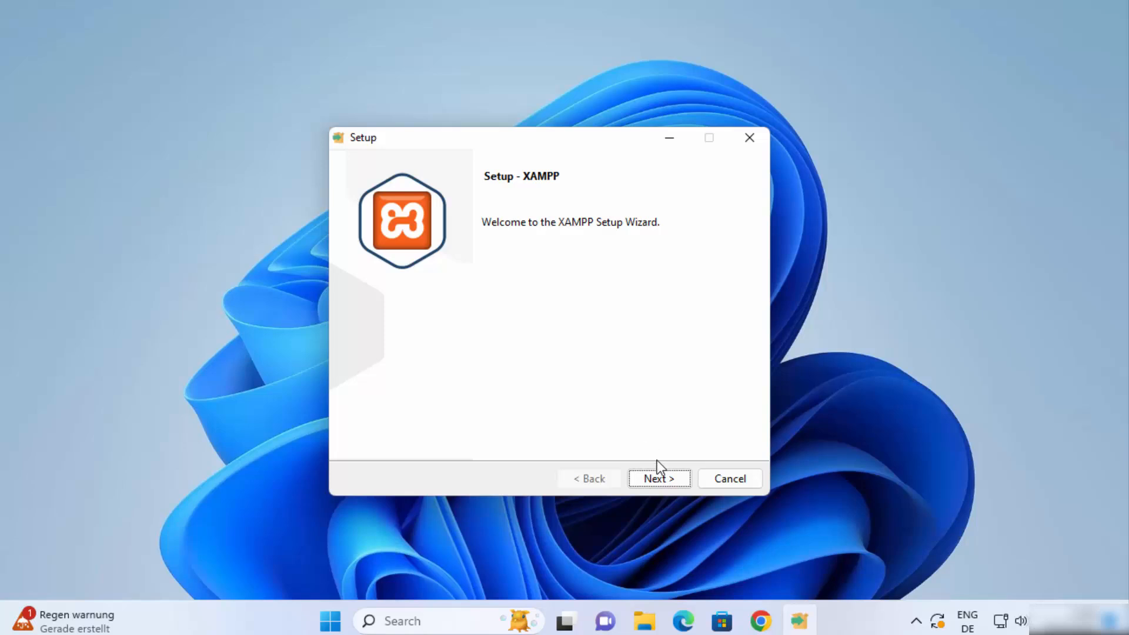
left_click(653, 479)
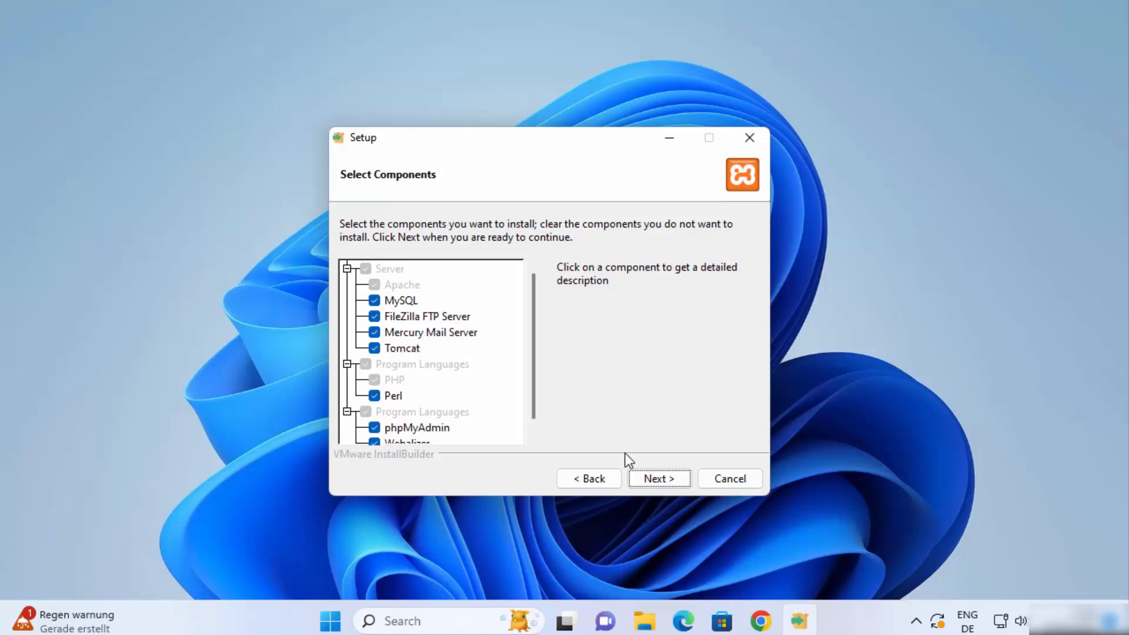
left_click(651, 472)
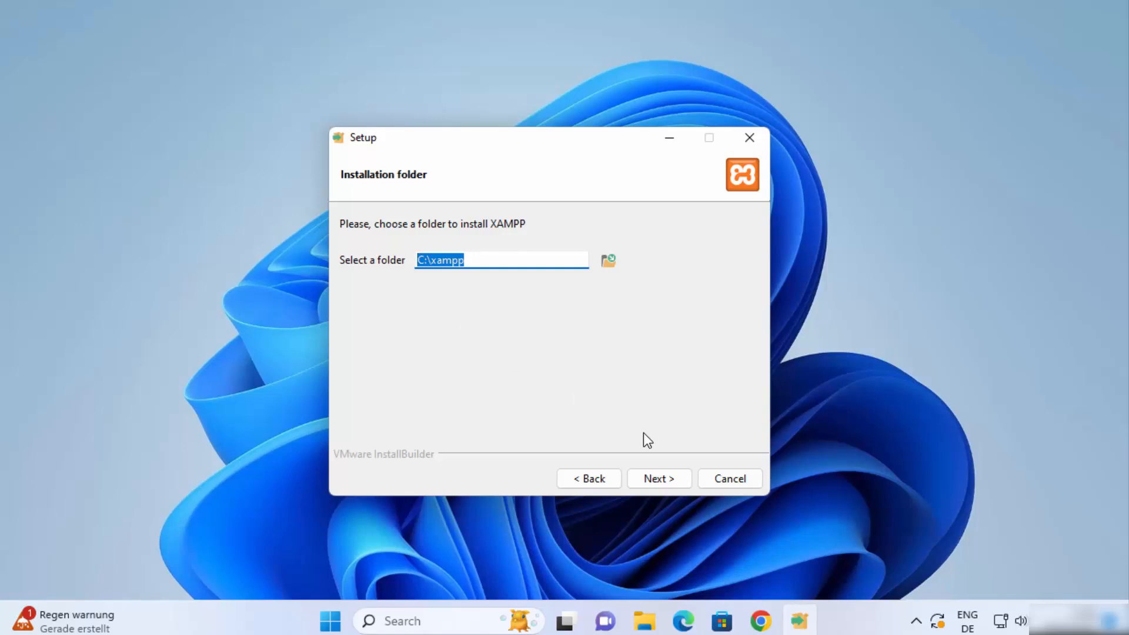
left_click(658, 480)
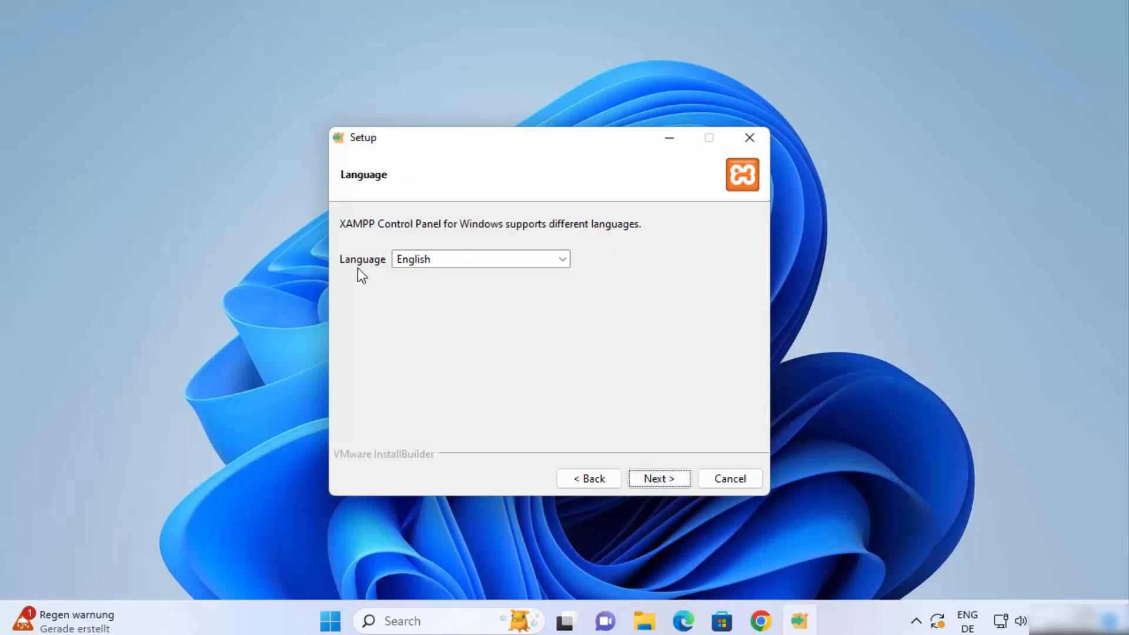
Choose English as the Control Panel language and begin installing XAMPP.
left_click(407, 262)
left_click(400, 275)
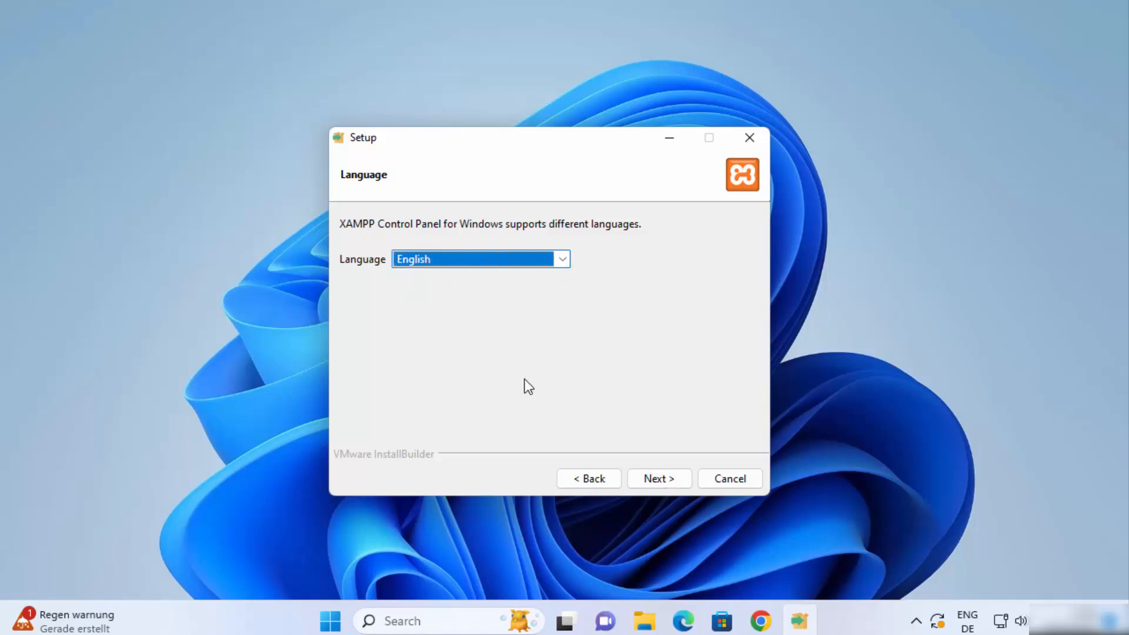
left_click(654, 478)
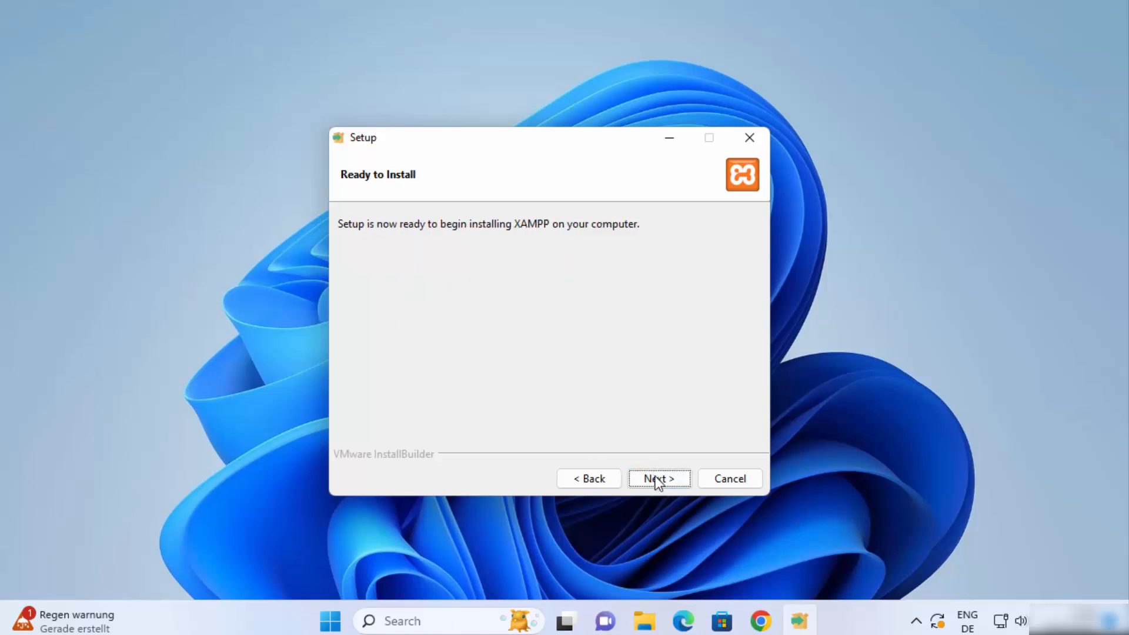
left_click(656, 479)
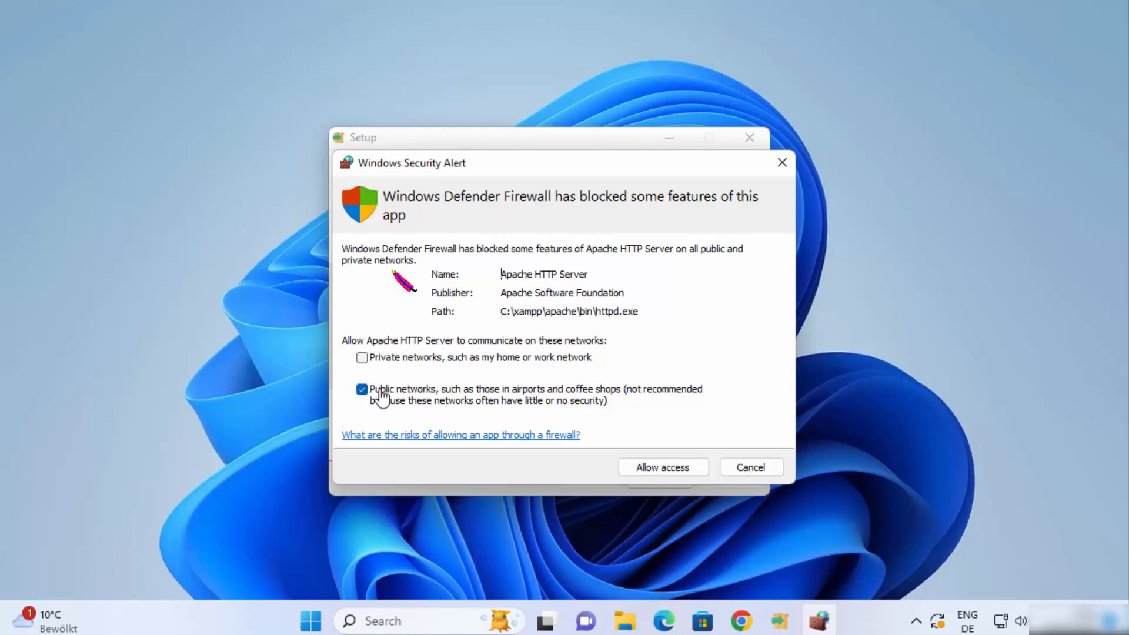
Allow Apache HTTP Server through the firewall on public networks, then finish setup with the Control Panel launching and center its window.
left_click(655, 468)
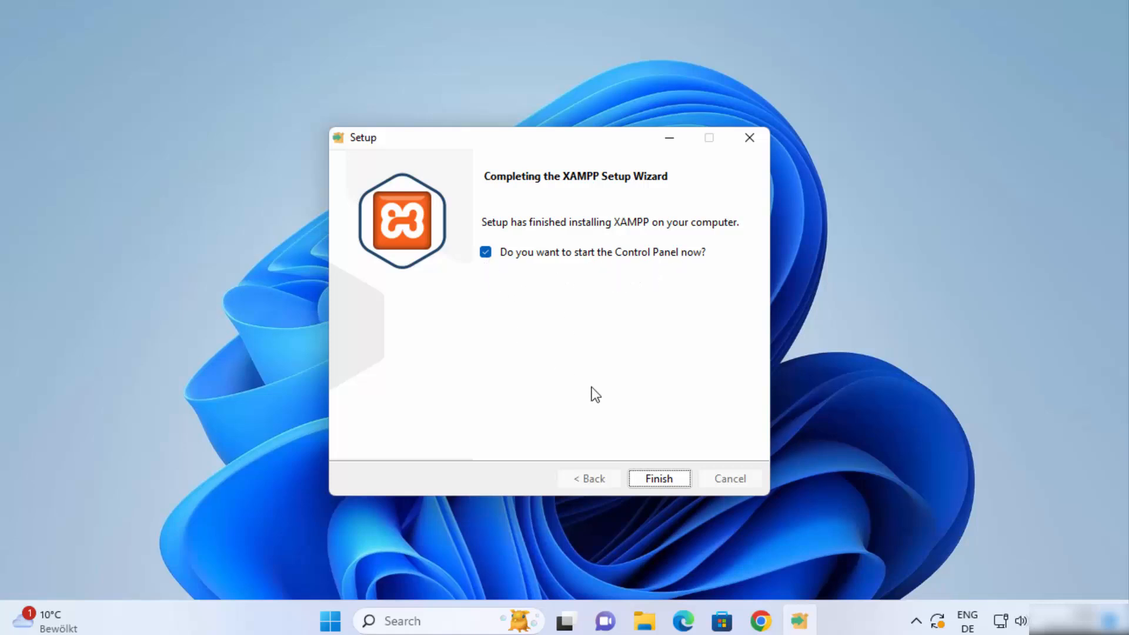
left_click(656, 478)
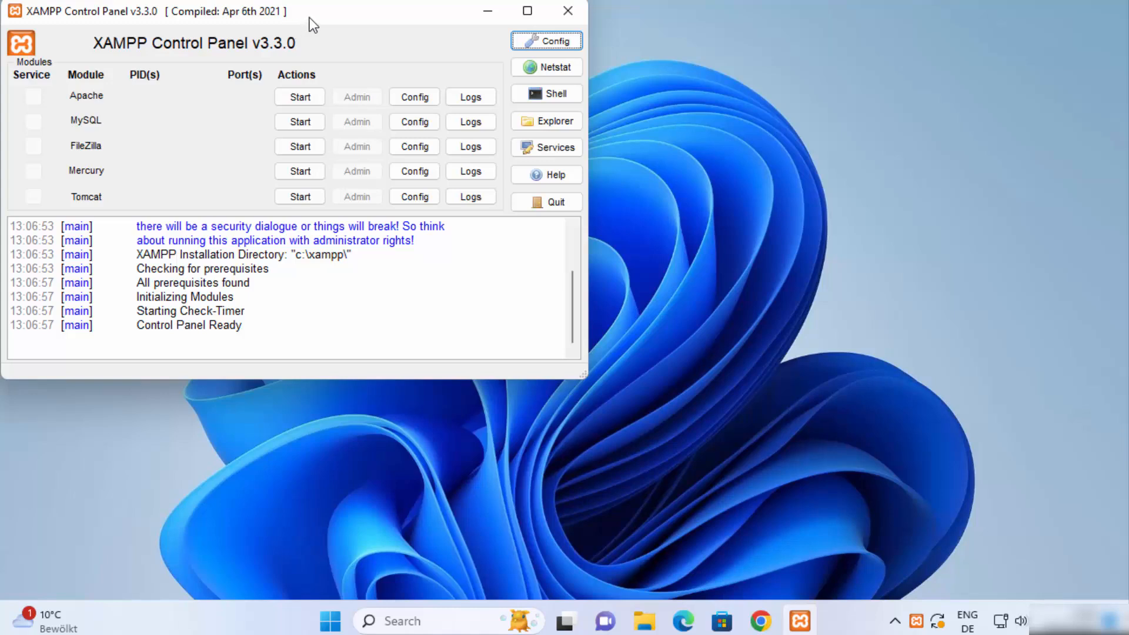
left_click_drag(311, 23, 583, 131)
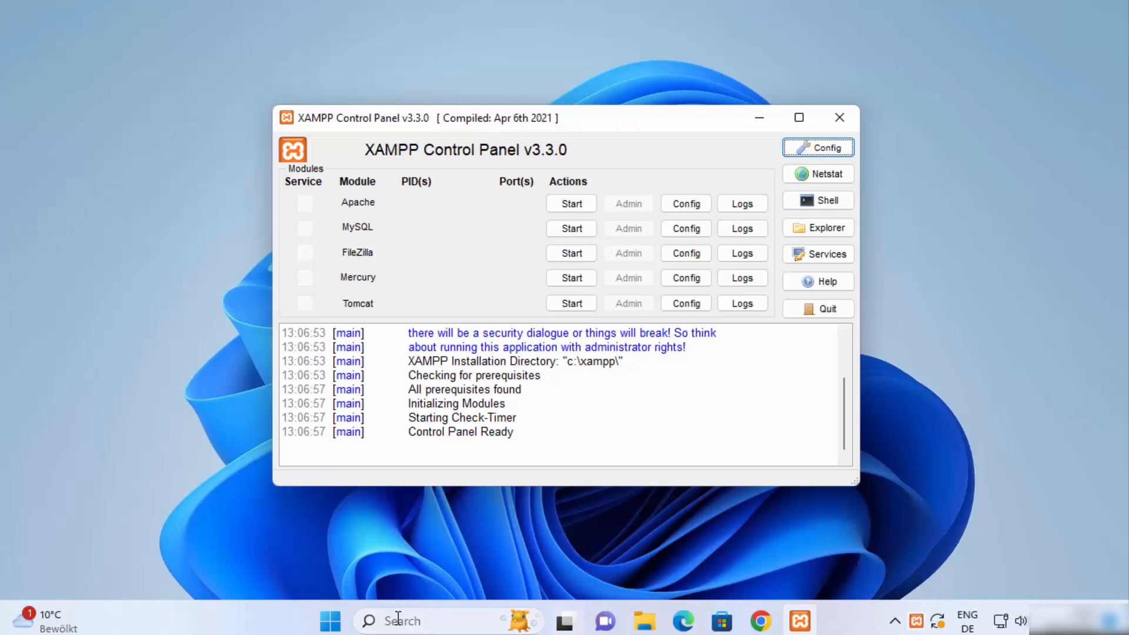
Search Windows for "xapp" and open the XAMPP Control Panel.
left_click(334, 625)
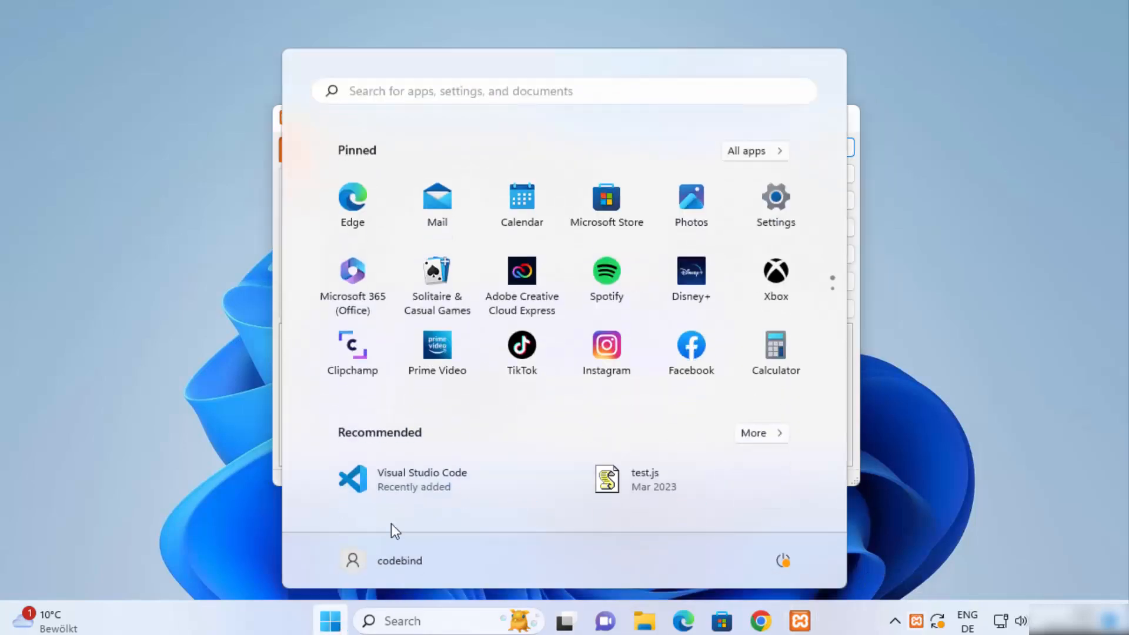
left_click(446, 91)
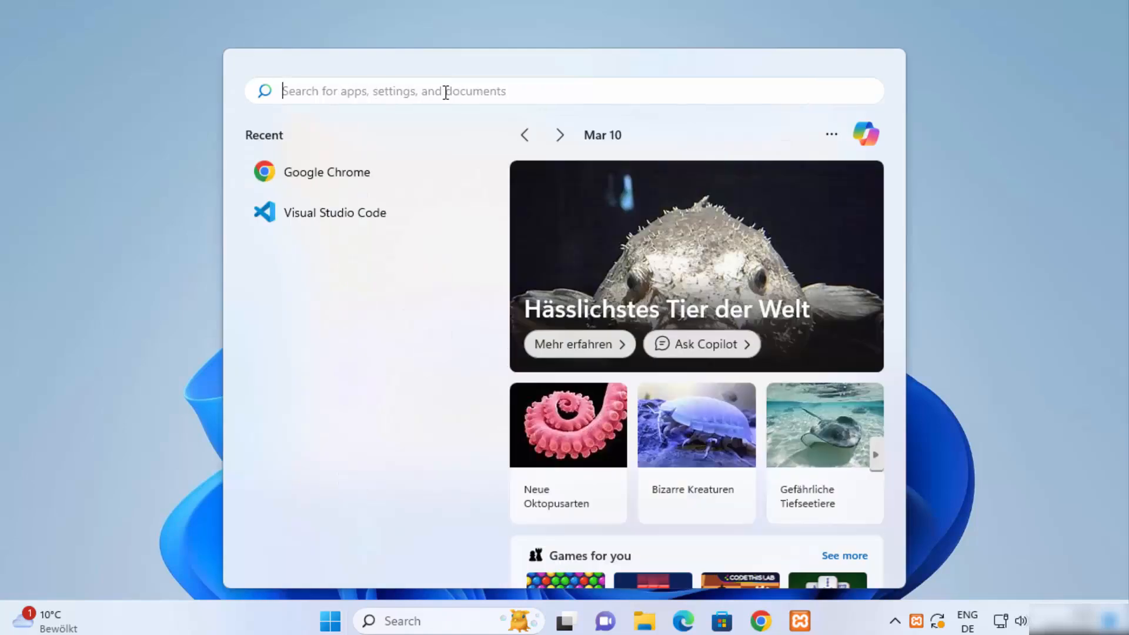
type("xapp")
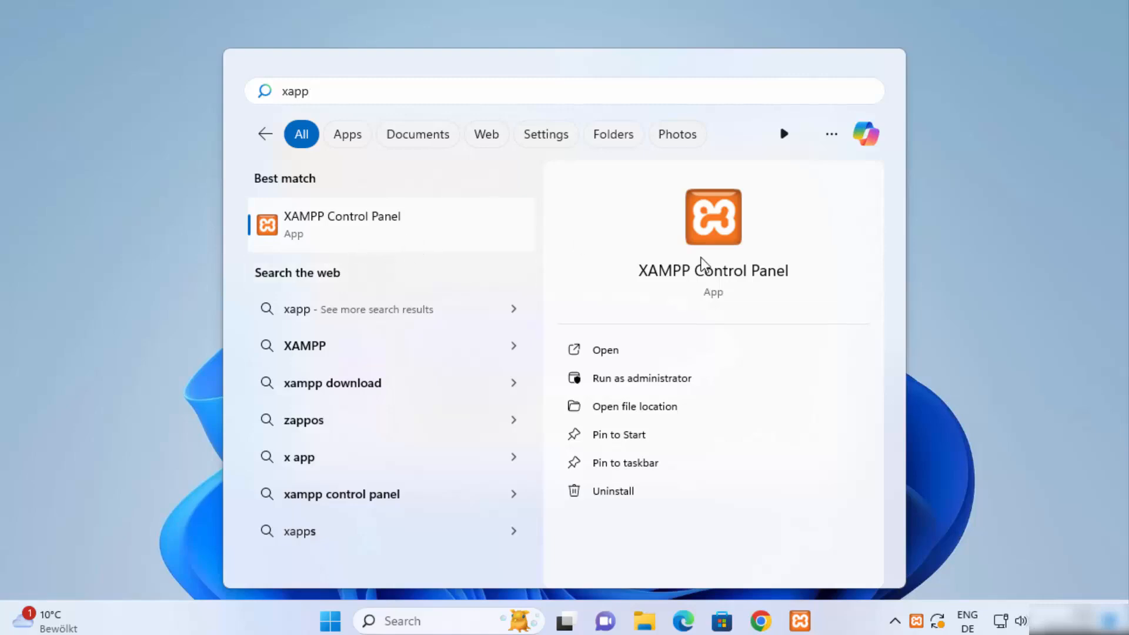
key("Return")
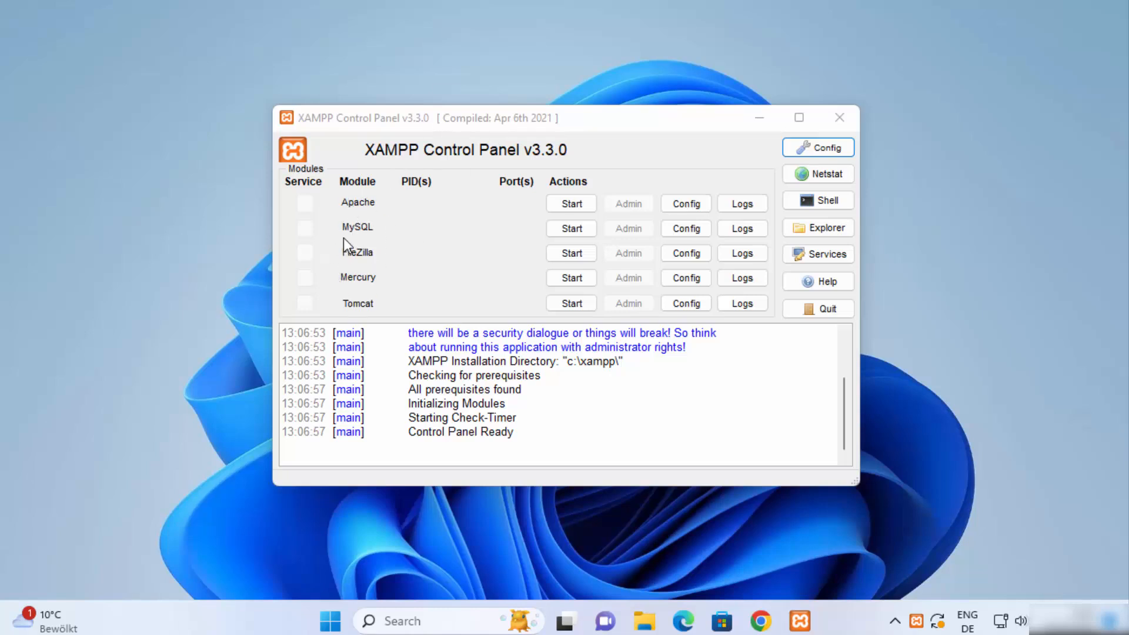
Start the Apache module and try to start MySQL, allowing mysqld.exe through the firewall on public networks.
left_click(565, 206)
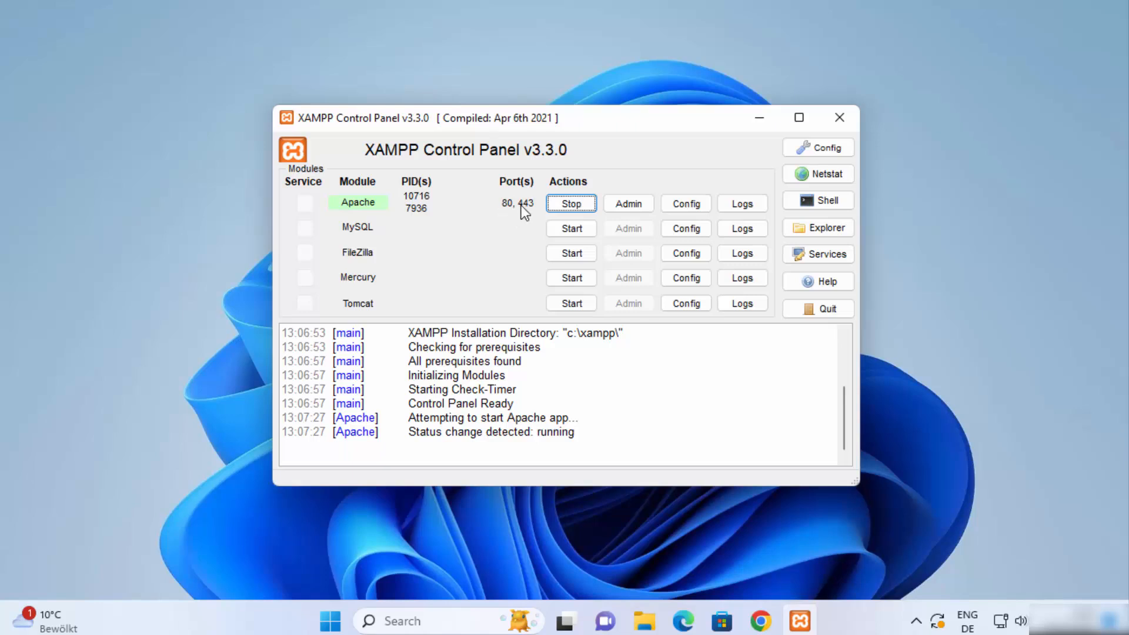
left_click(556, 229)
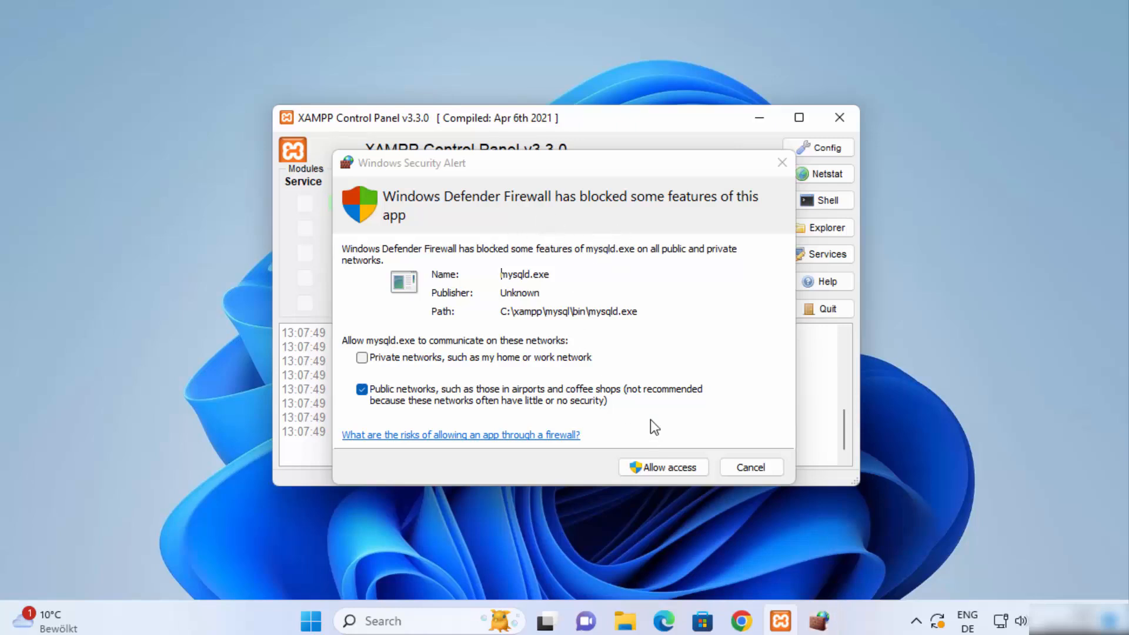
left_click(657, 470)
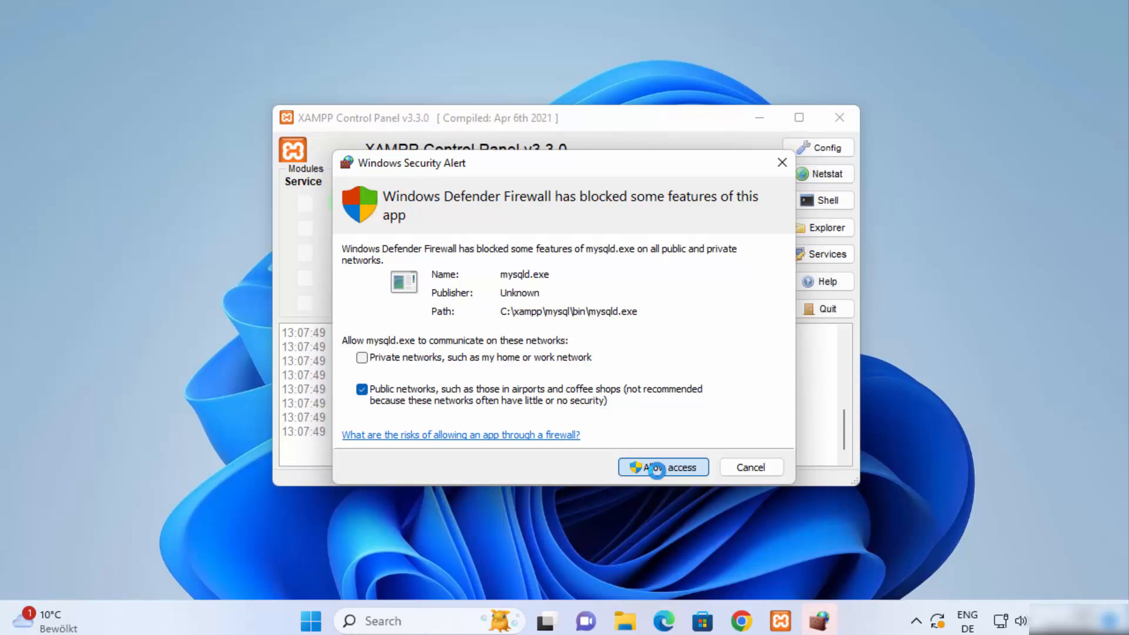
left_click(657, 469)
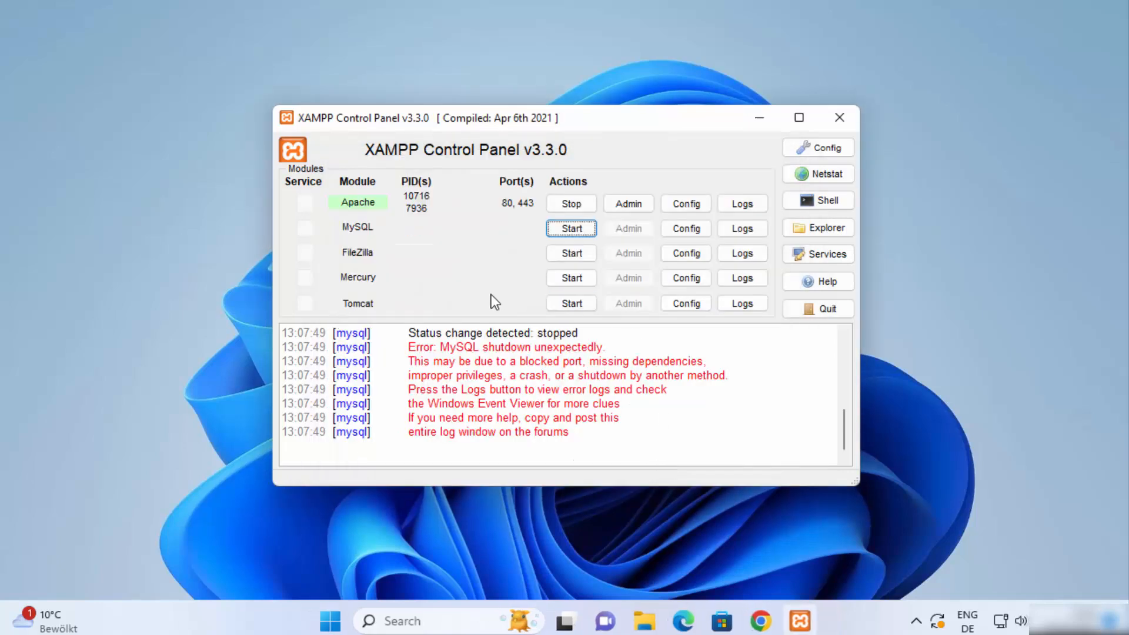
Close the XAMPP Control Panel window and quit XAMPP completely from the system tray, dismissing the error dialog.
left_click(517, 360)
left_click(531, 418)
left_click(841, 119)
left_click(916, 621)
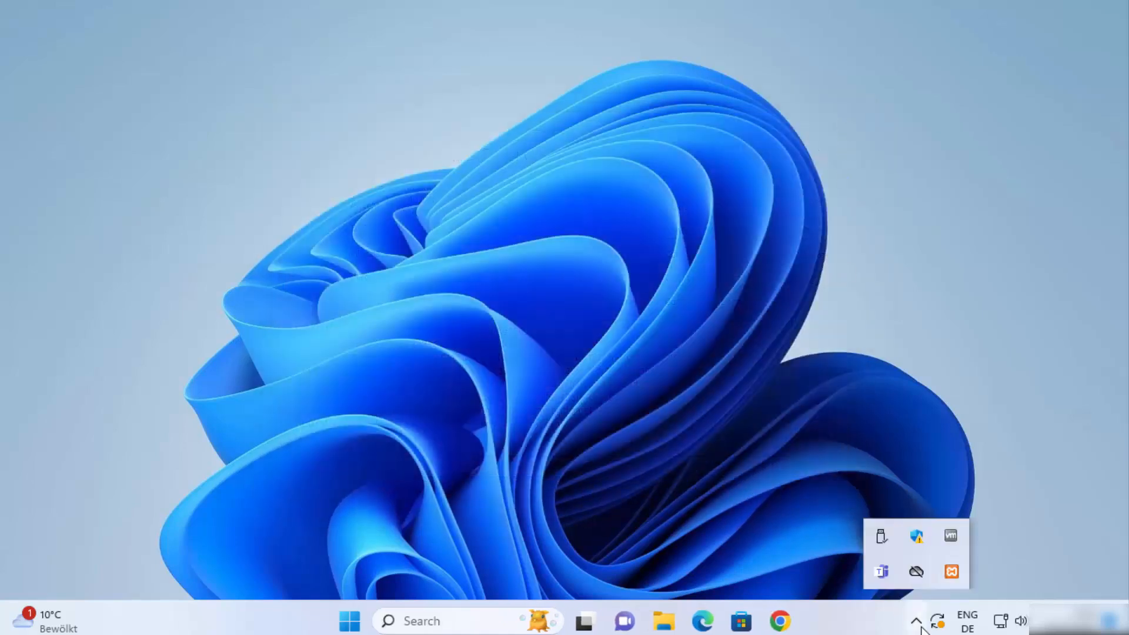
right_click(952, 574)
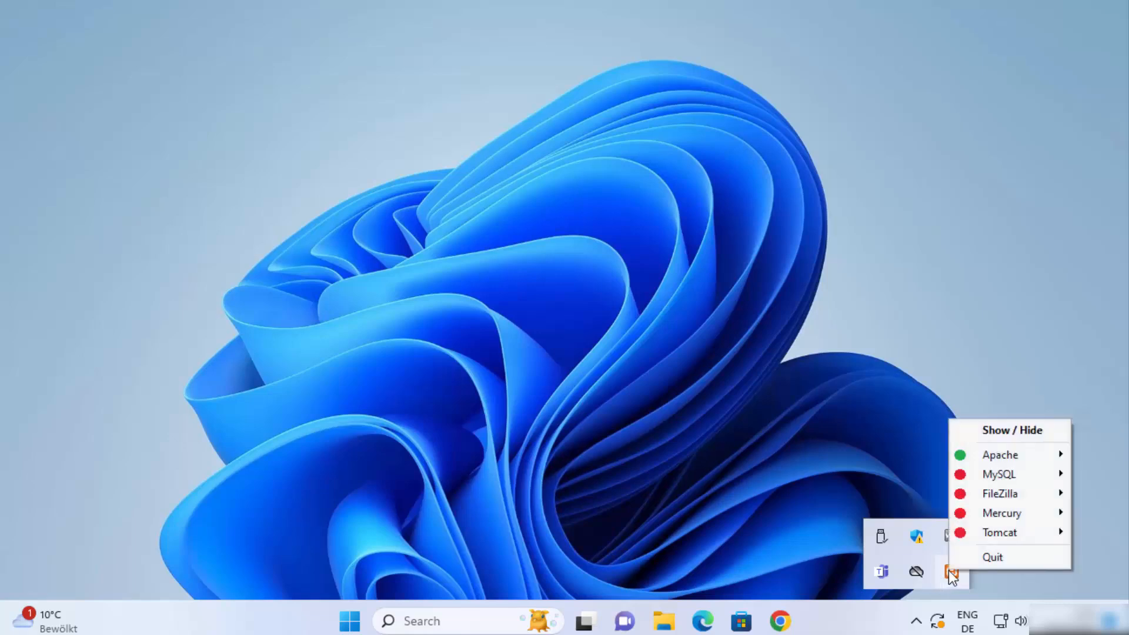
left_click(978, 557)
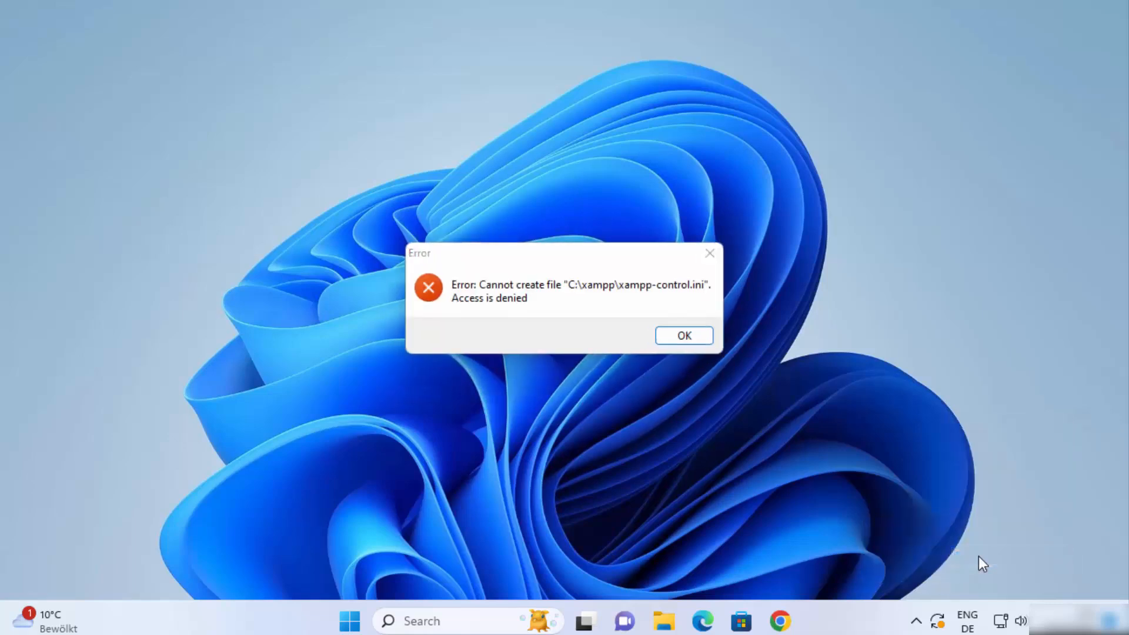
left_click(689, 339)
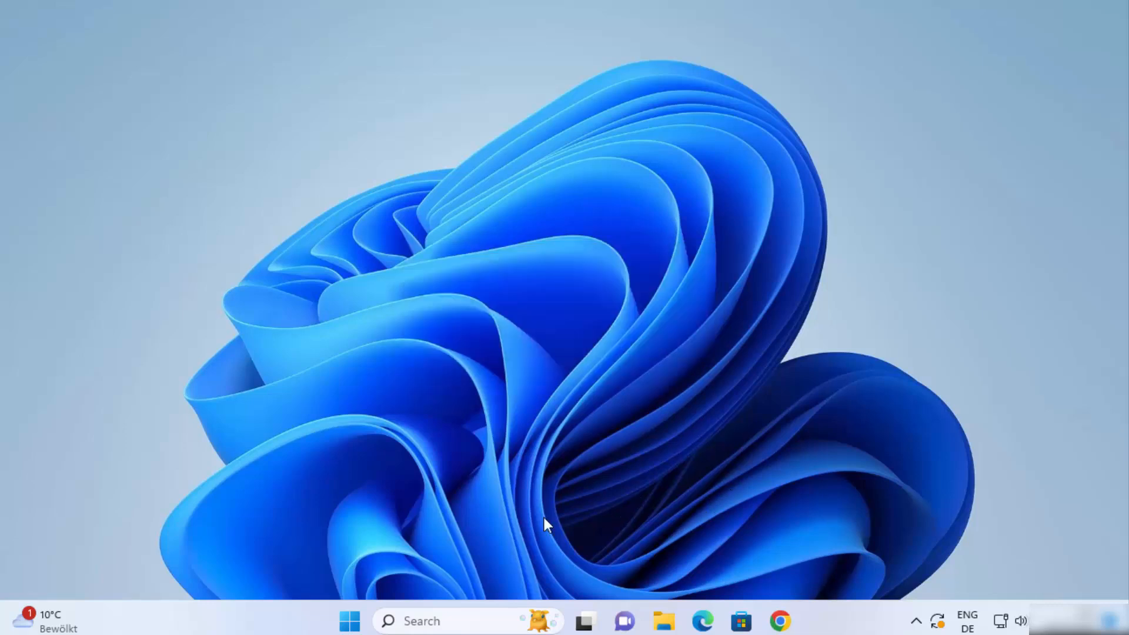
Search Windows for "xampp" and run the XAMPP Control Panel as administrator, approving the elevation request.
left_click(351, 625)
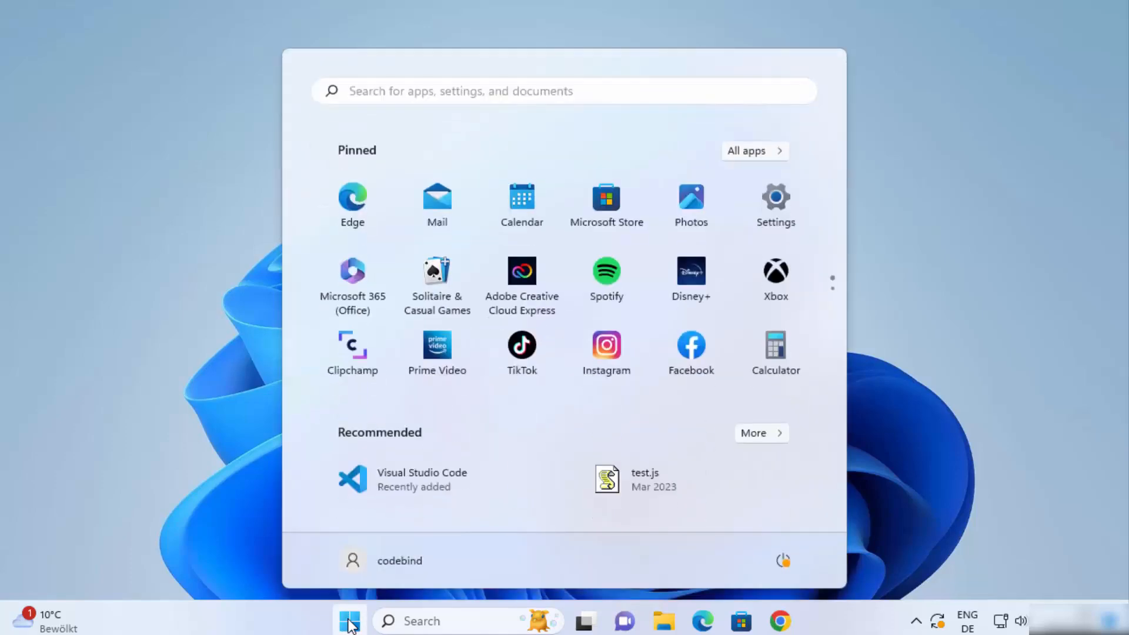
type("xampp")
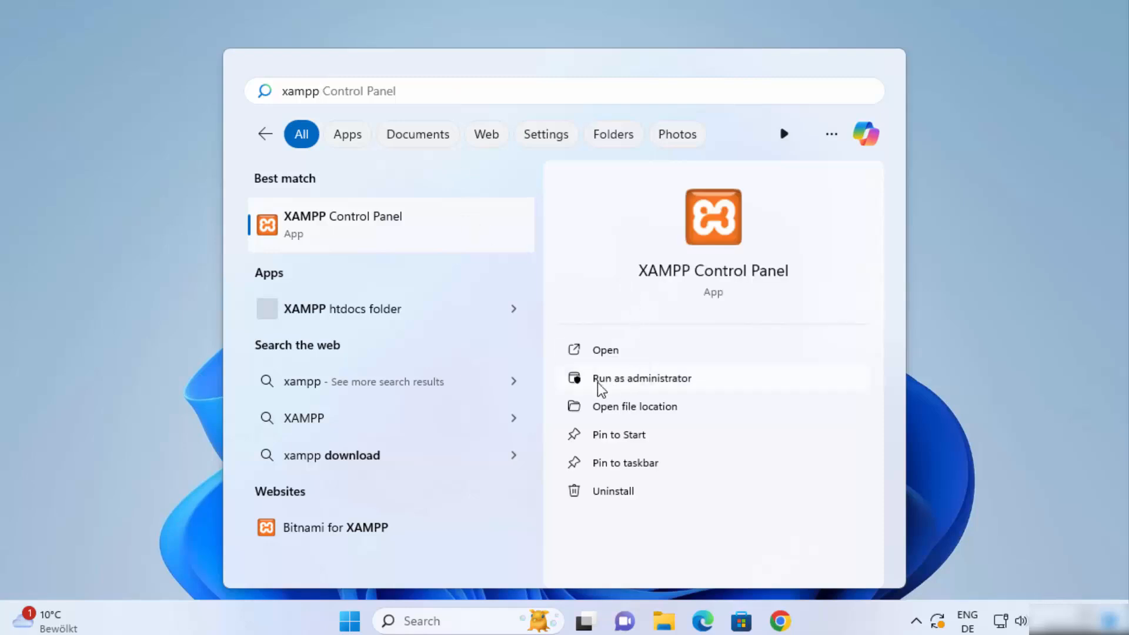
left_click(633, 379)
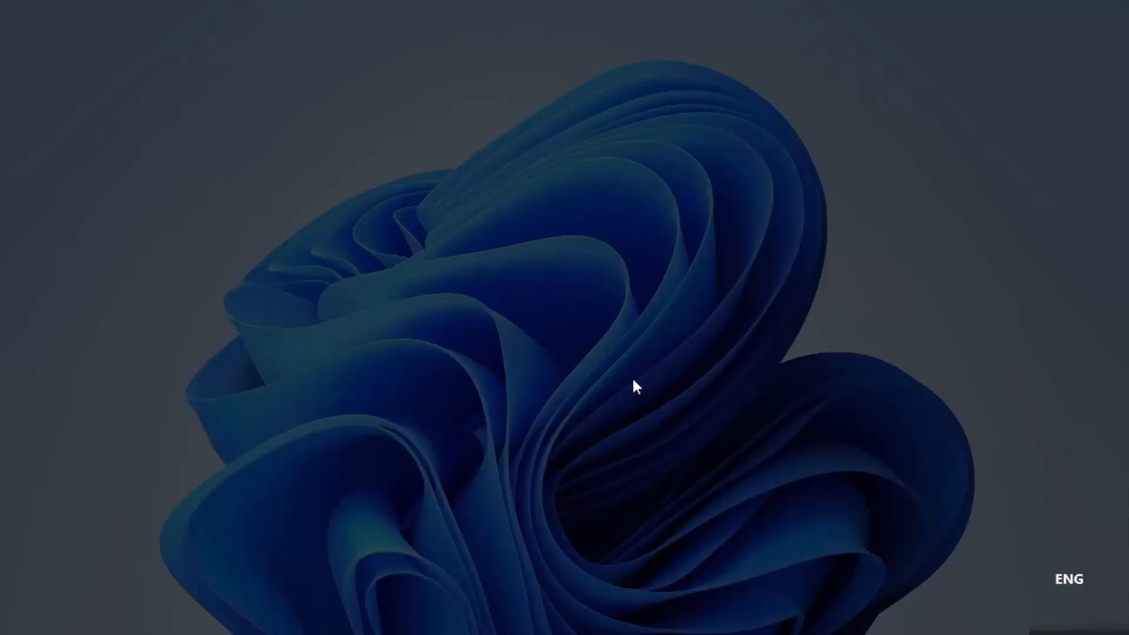
left_click(502, 456)
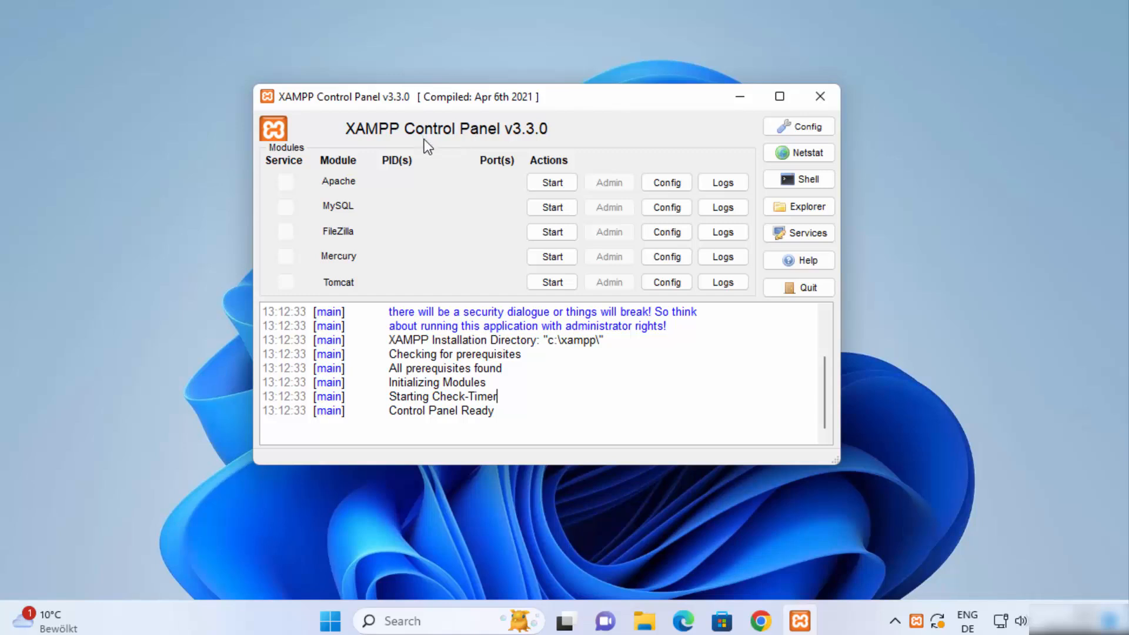
Start the Apache and MySQL modules, allowing Net Command to make changes to the device.
left_click(553, 183)
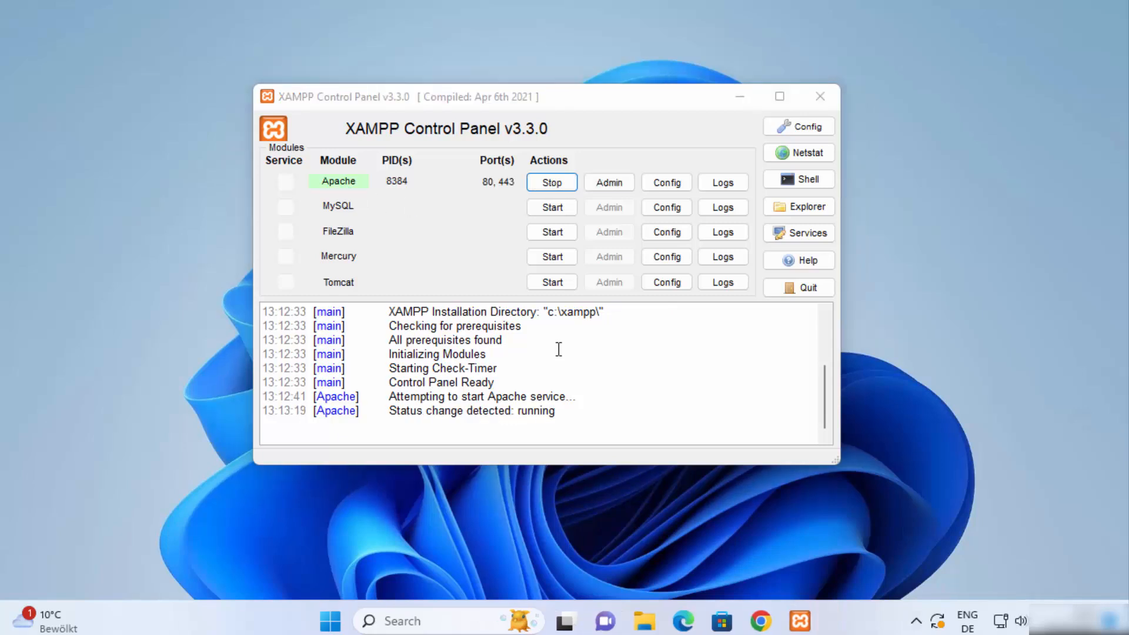
left_click(538, 206)
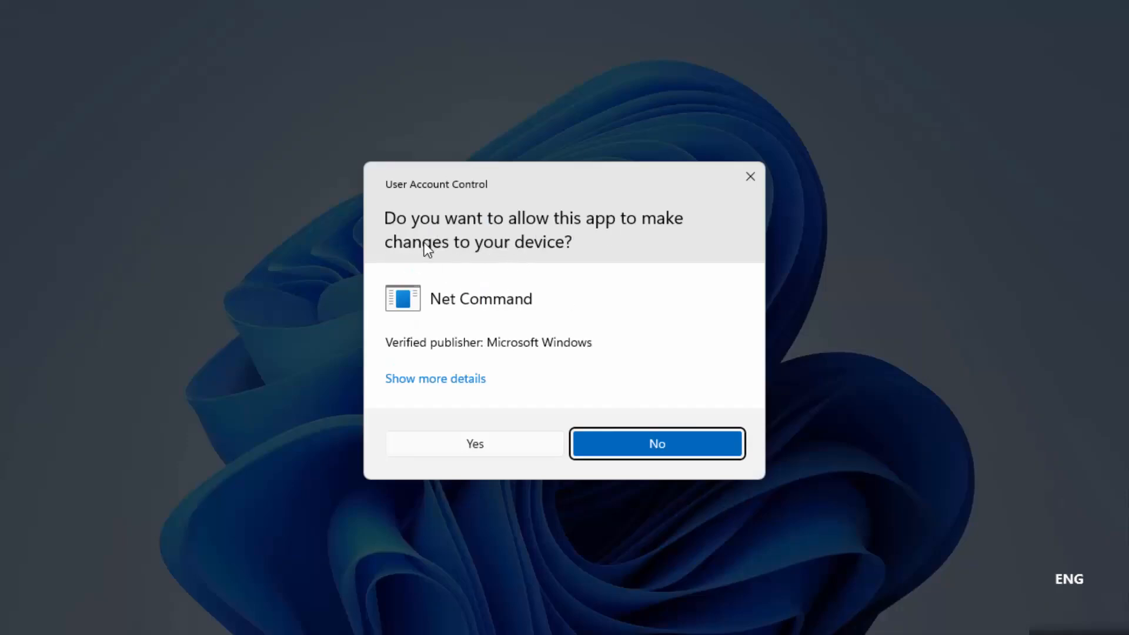
left_click(472, 451)
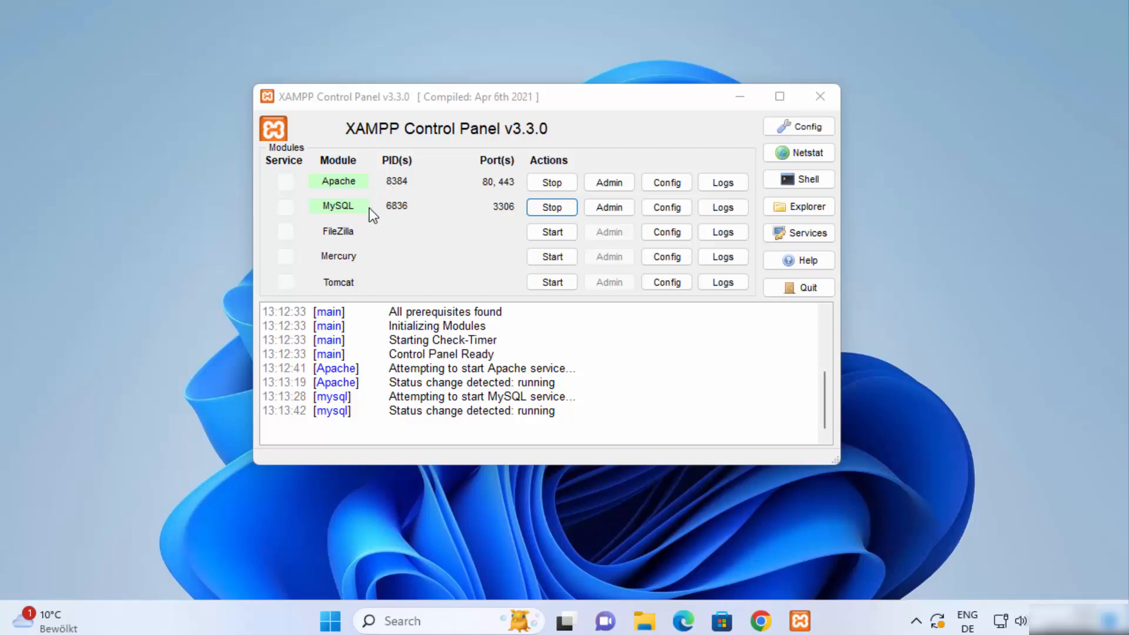
left_click(480, 381)
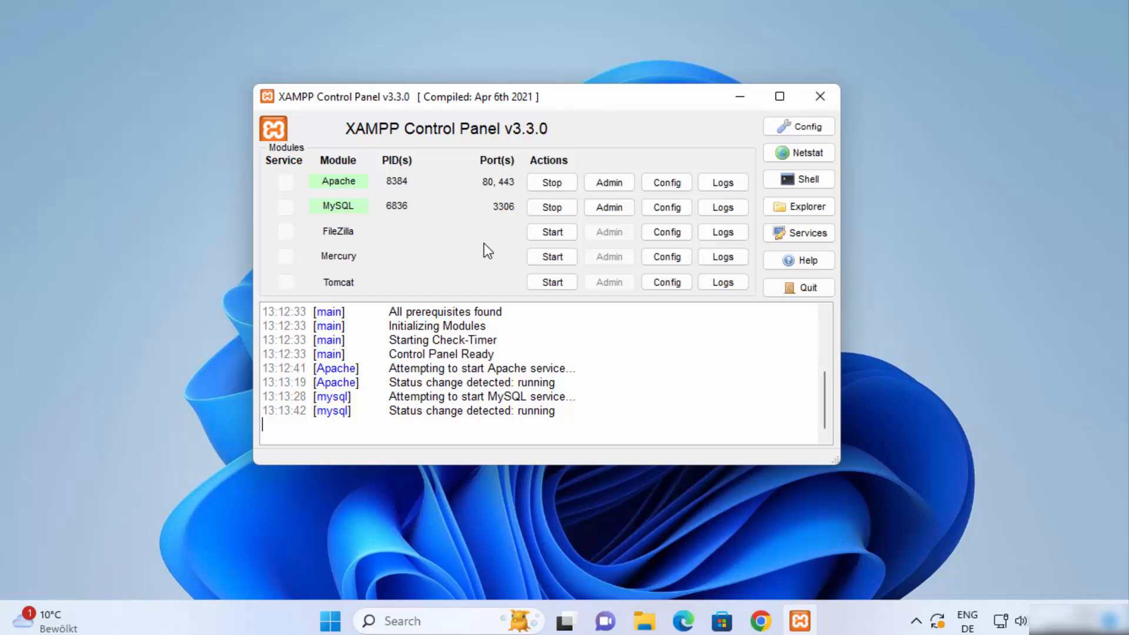
Open Apache's httpd.conf configuration file from the Control Panel and locate the Listen directive.
left_click(710, 185)
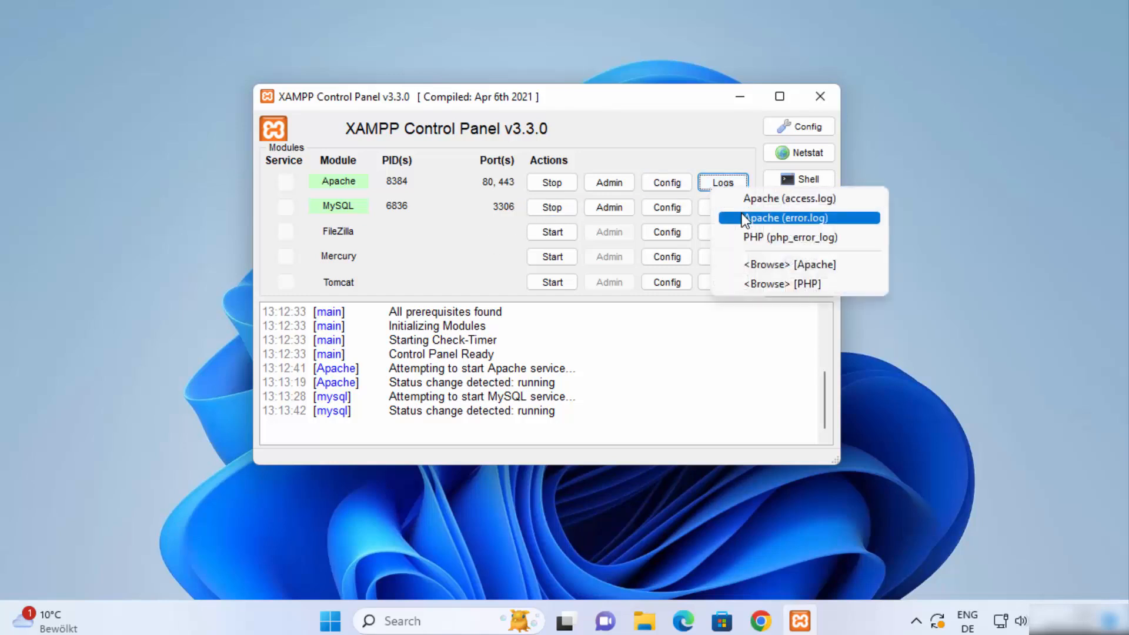
left_click(661, 144)
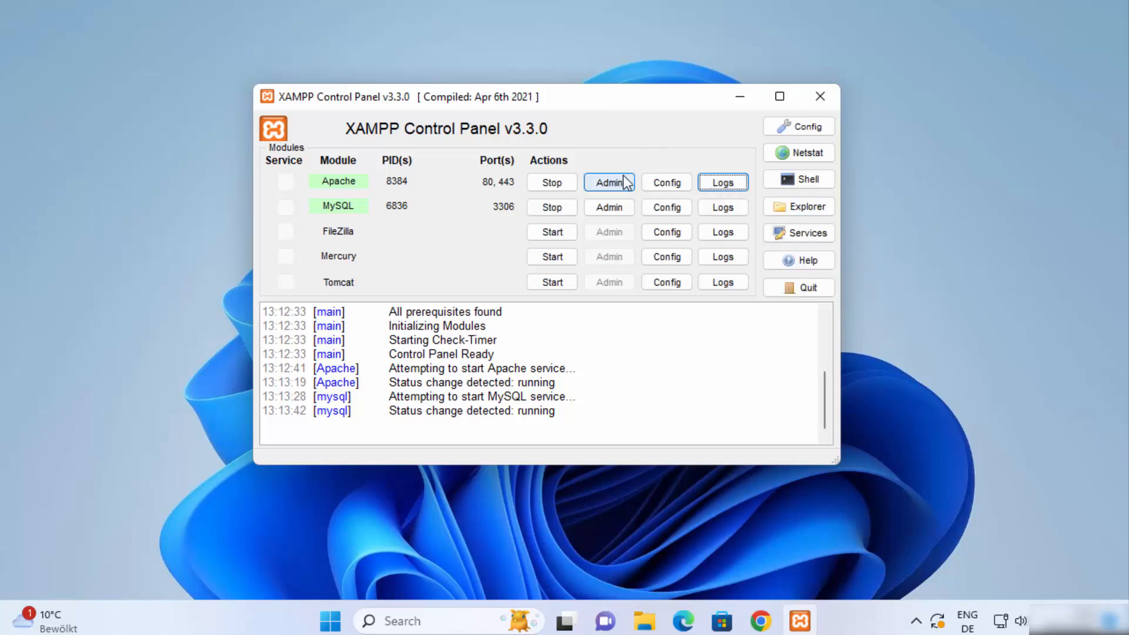
left_click(658, 181)
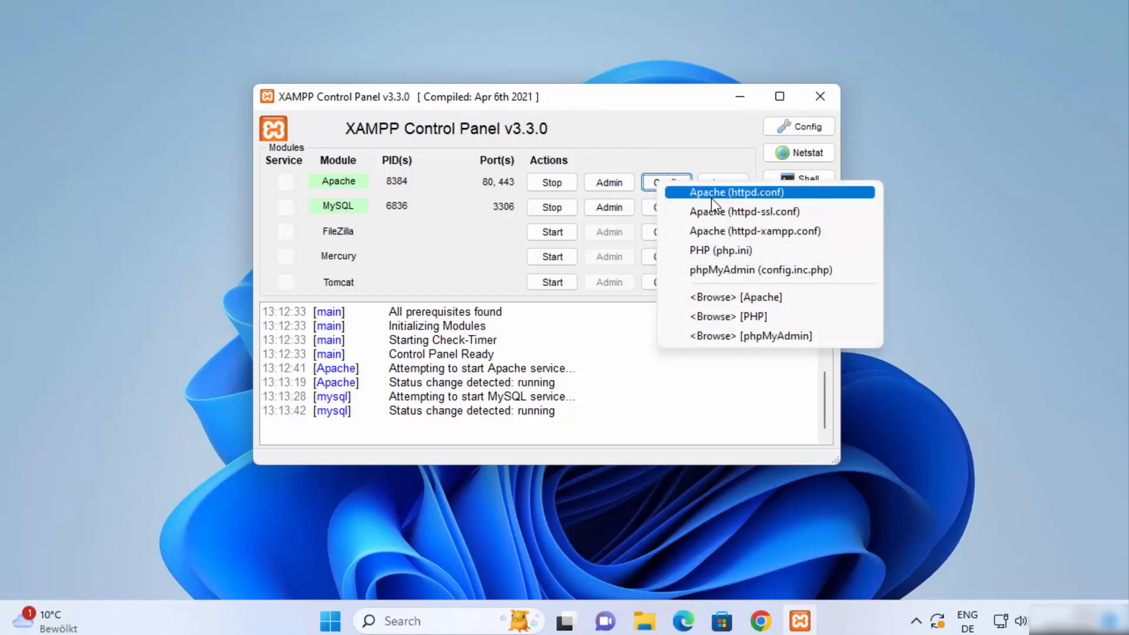
left_click(743, 193)
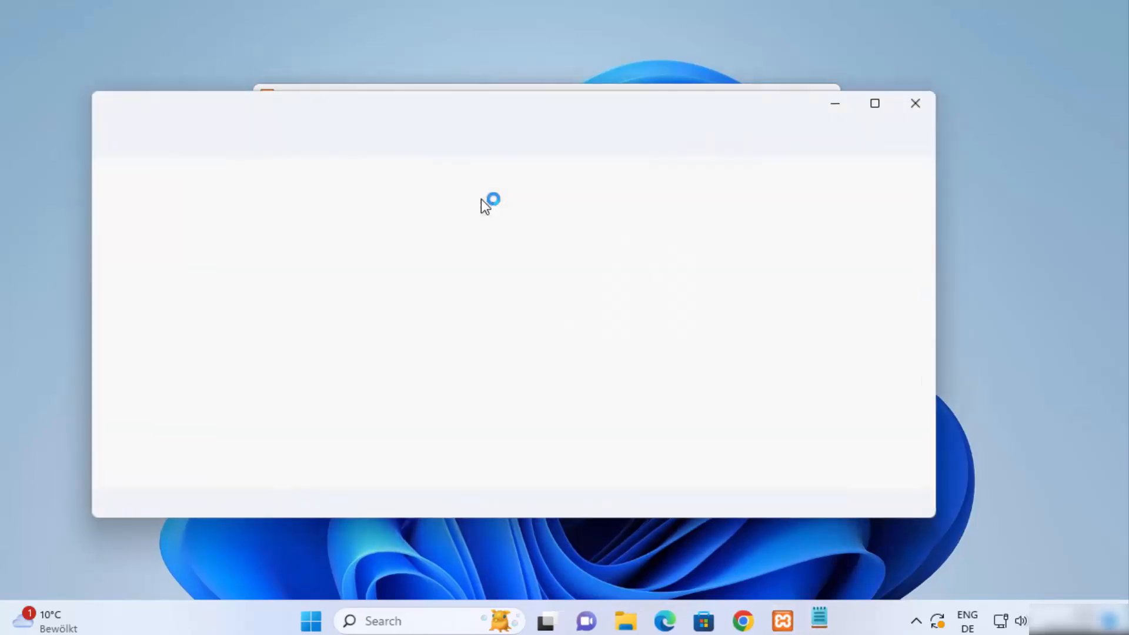
left_click(319, 274)
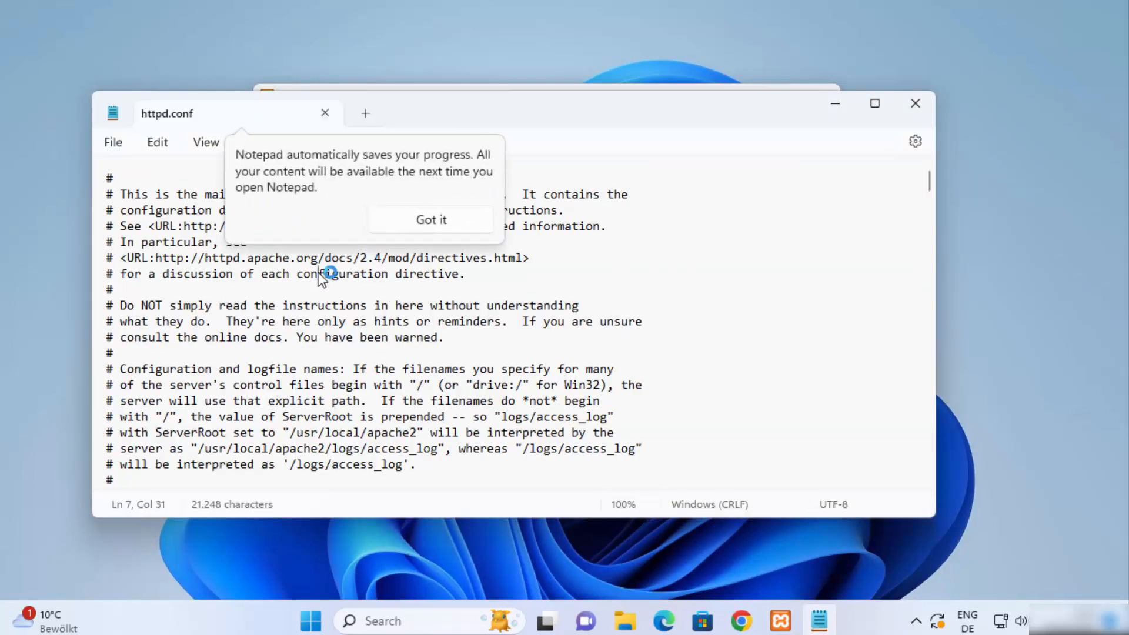
left_click(443, 229)
scroll(297, 300, "down", 15)
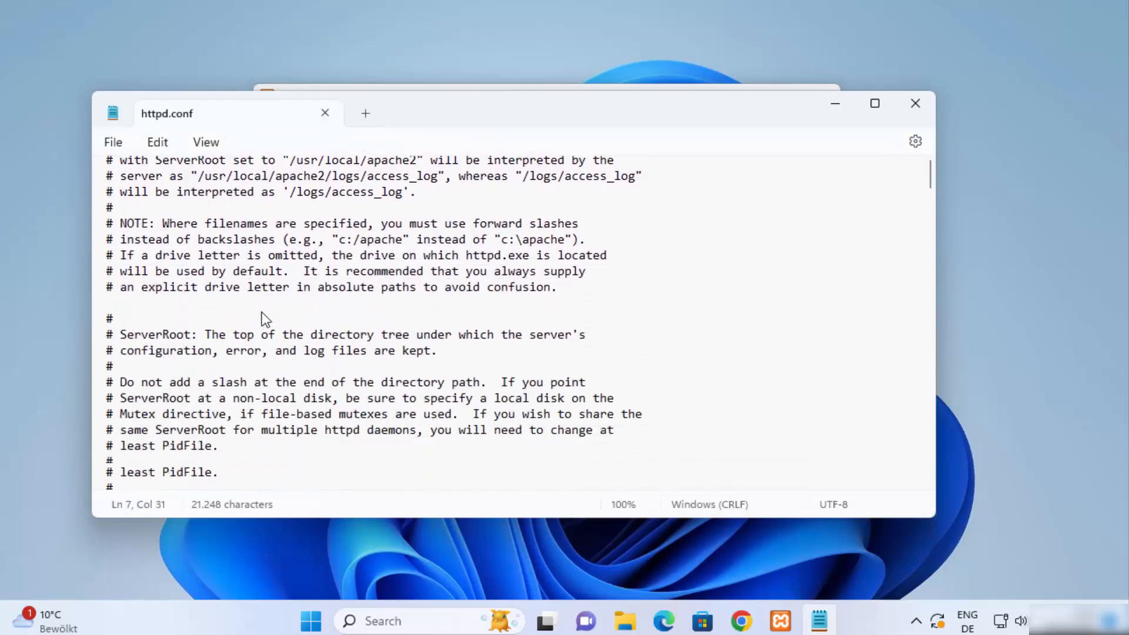
scroll(266, 319, "down", 6)
scroll(266, 320, "up", 2)
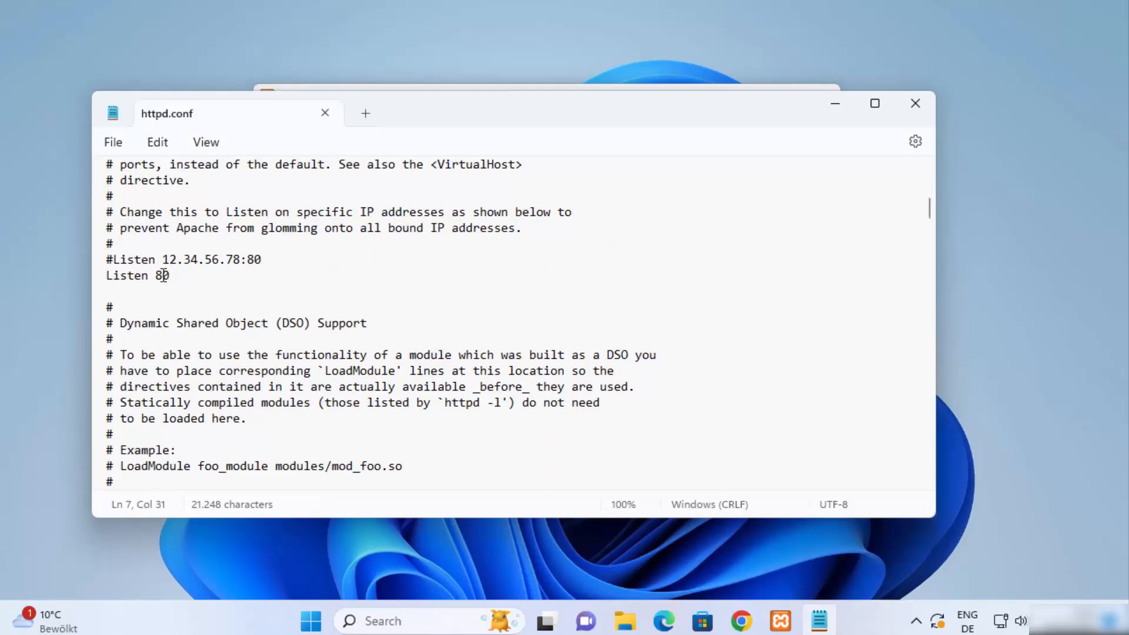
Try appending 01 to the port in httpd.conf's Listen 80 directive, and close the file without saving.
left_click(196, 278)
left_click_drag(196, 278, 105, 279)
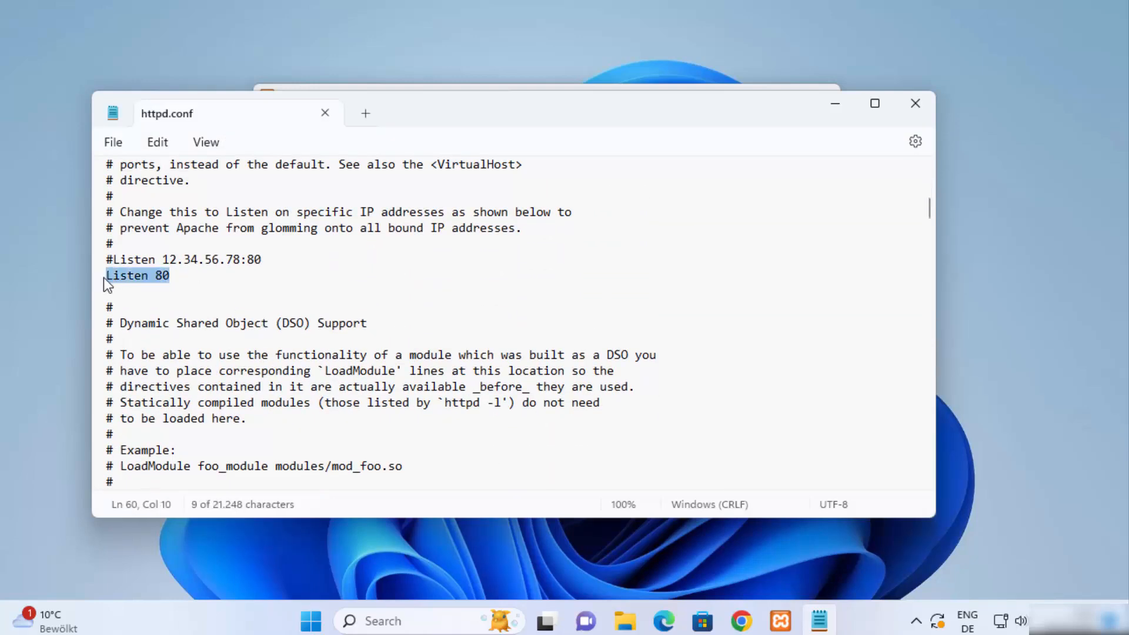
double_click(163, 277)
left_click(203, 279)
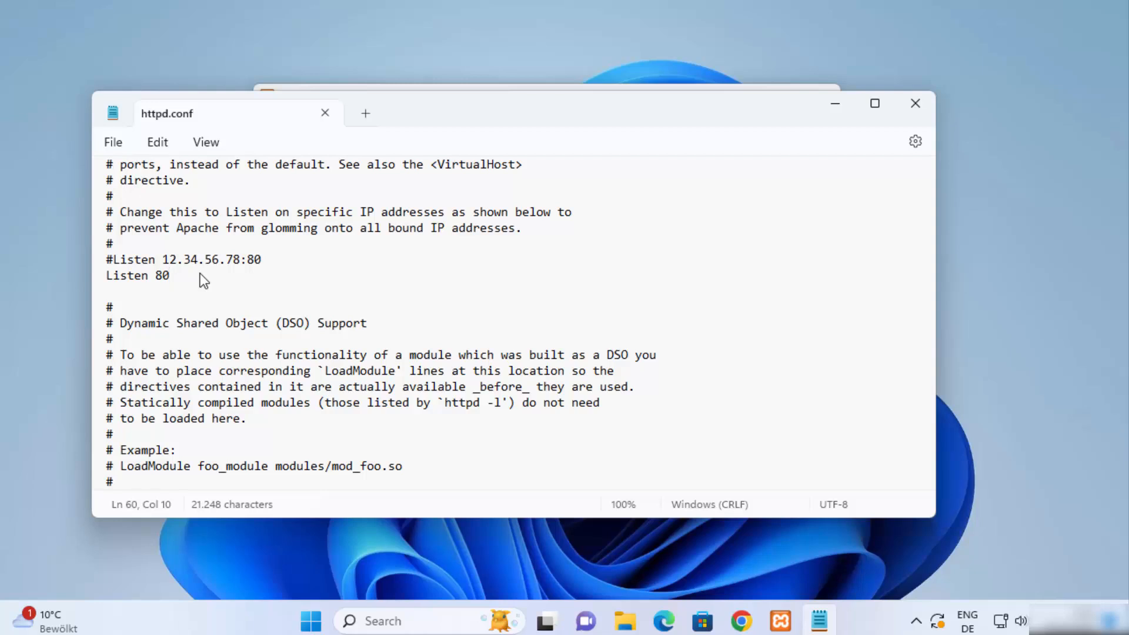
type("01")
left_click(917, 108)
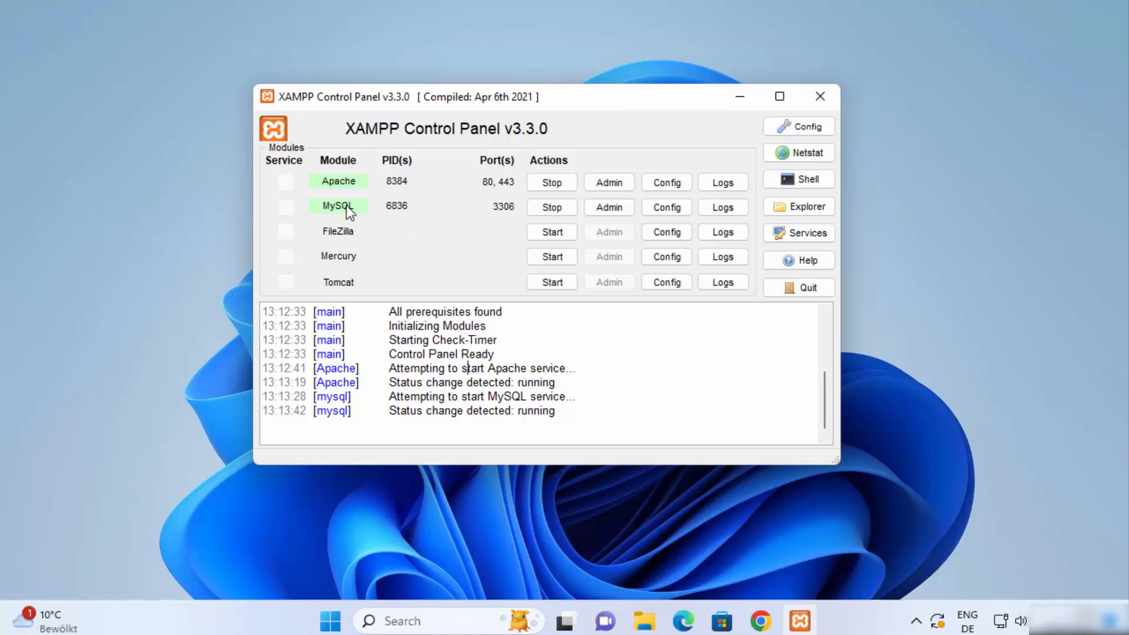
Switch to Chrome and load 127.0.0.1 in a new tab to check the XAMPP dashboard.
mouse_move(760, 621)
left_click(724, 530)
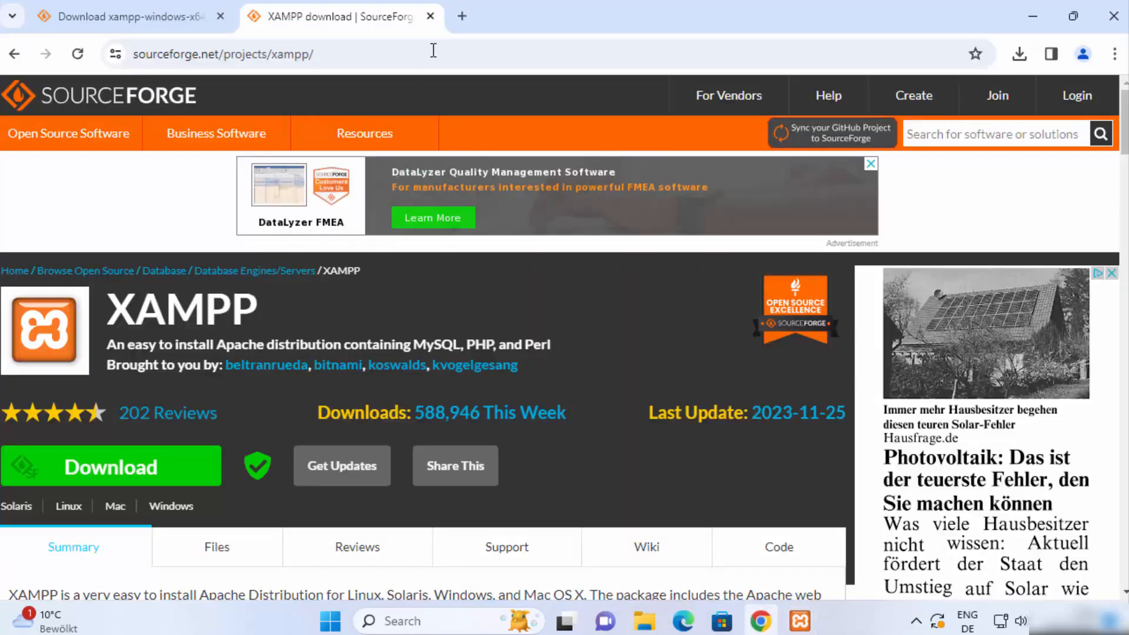
left_click(462, 17)
type("1")
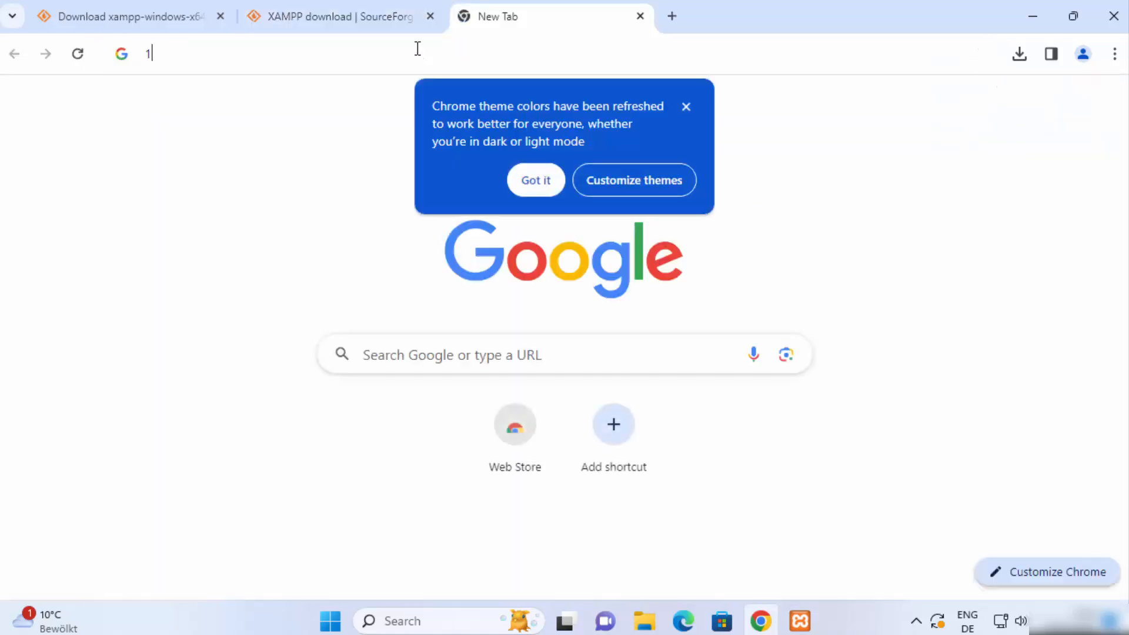
type("27.0.0.1")
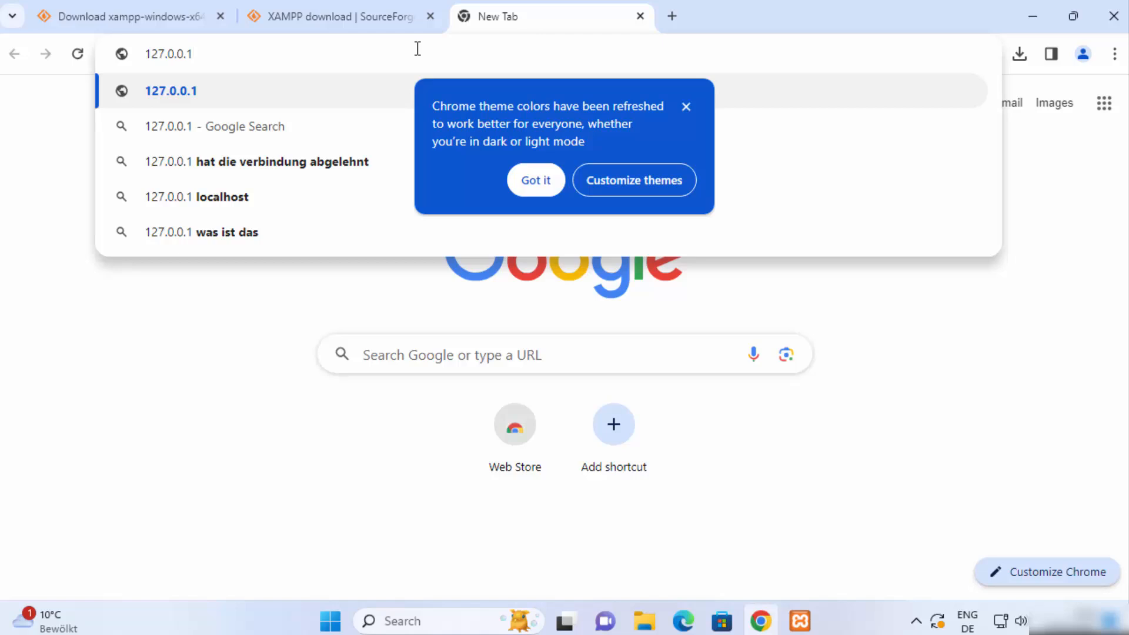
key("Return")
left_click(214, 56)
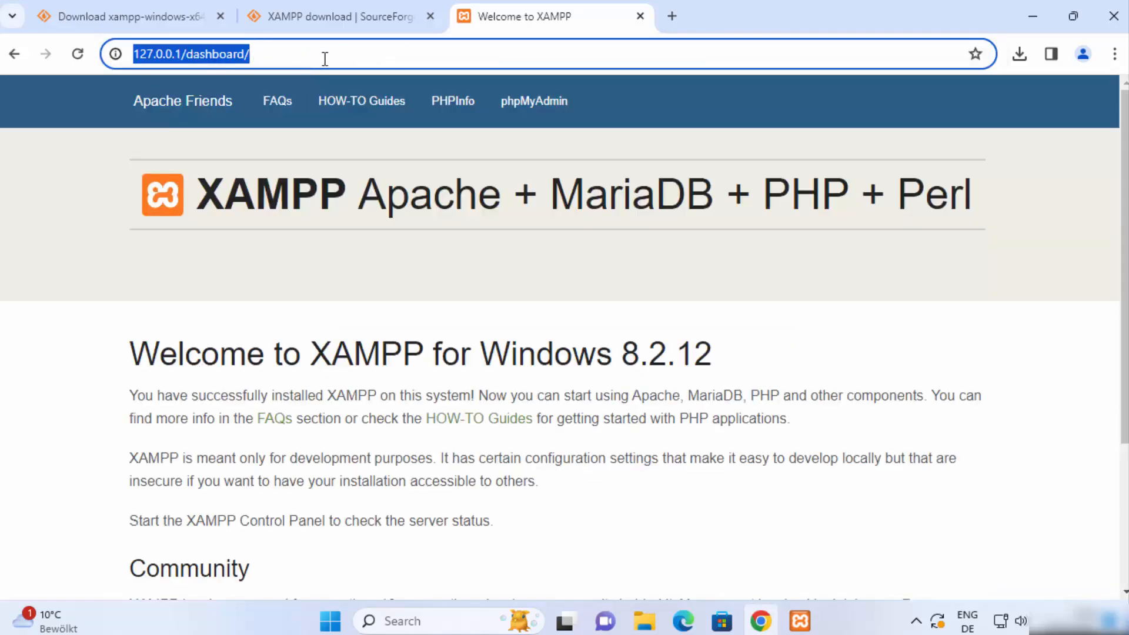
left_click(152, 53)
left_click(174, 53)
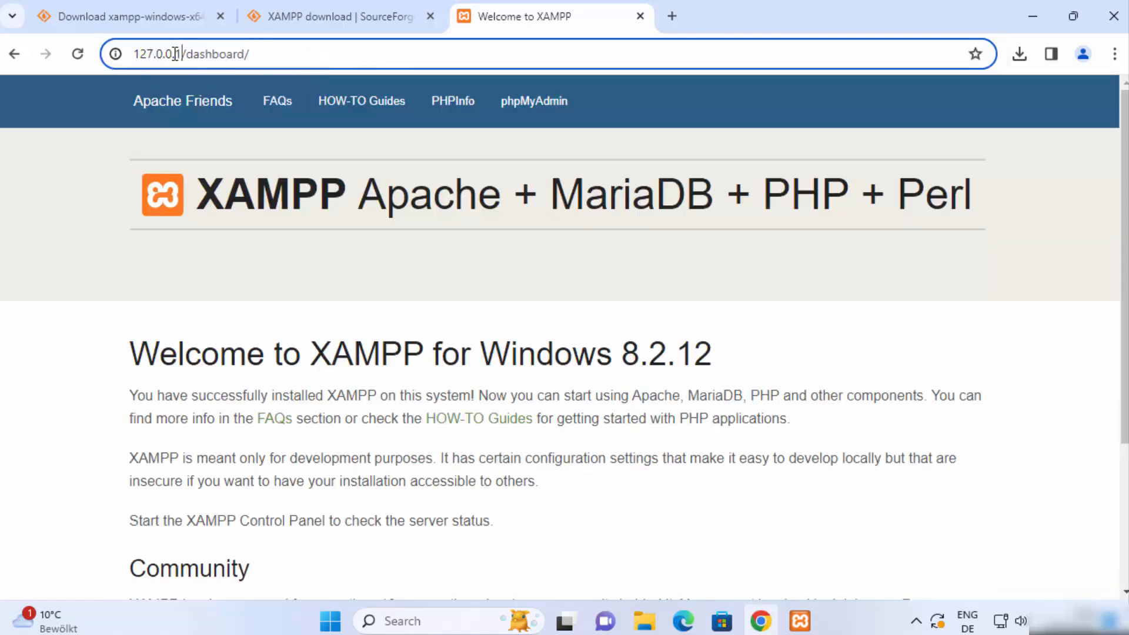
left_click_drag(174, 53, 134, 52)
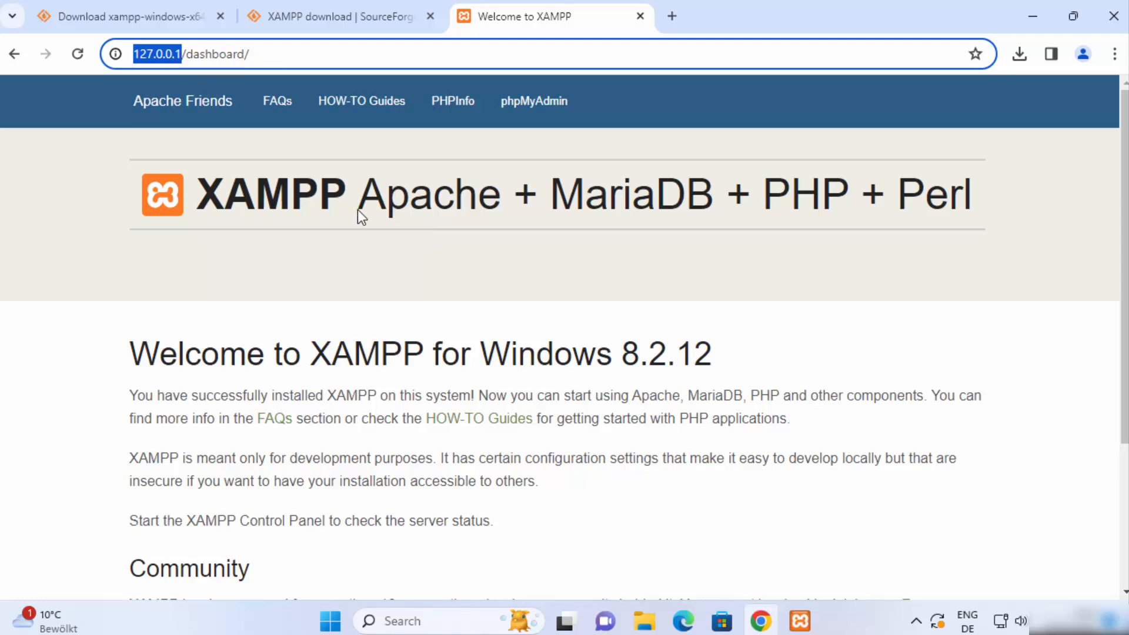
left_click(383, 236)
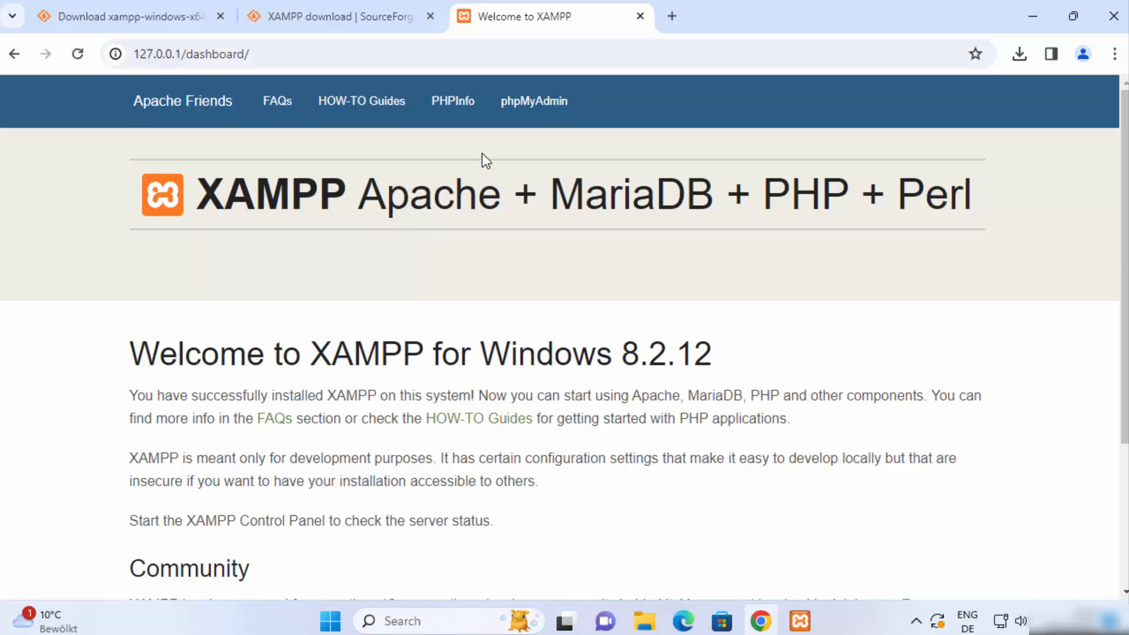
Open phpMyAdmin from the XAMPP dashboard and create a new database named mynewdb.
left_click(539, 110)
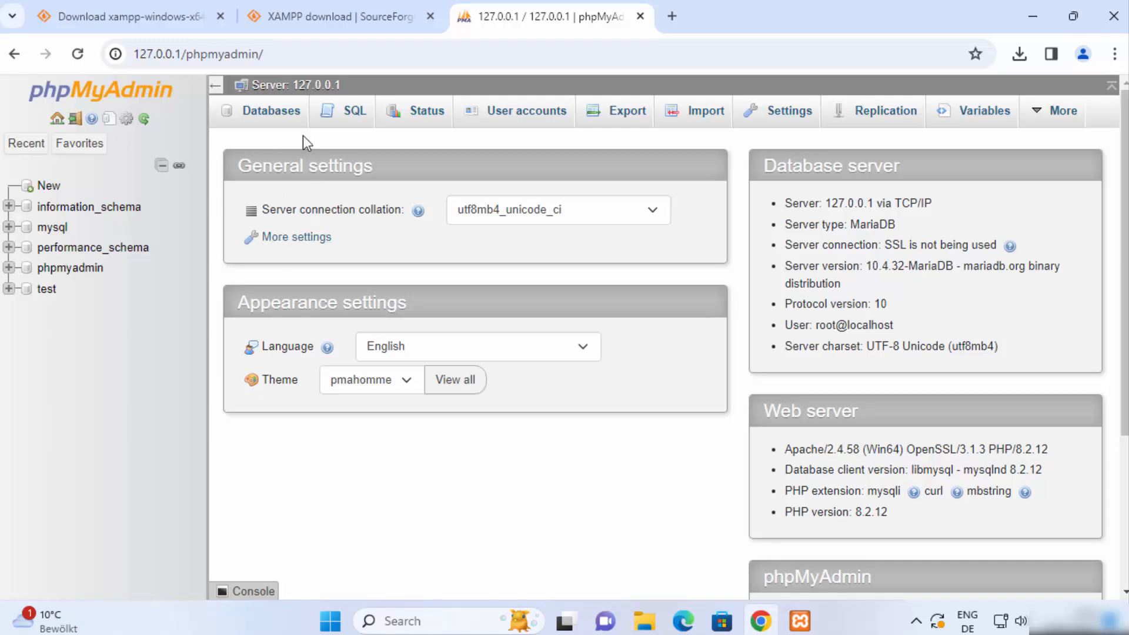
left_click(281, 122)
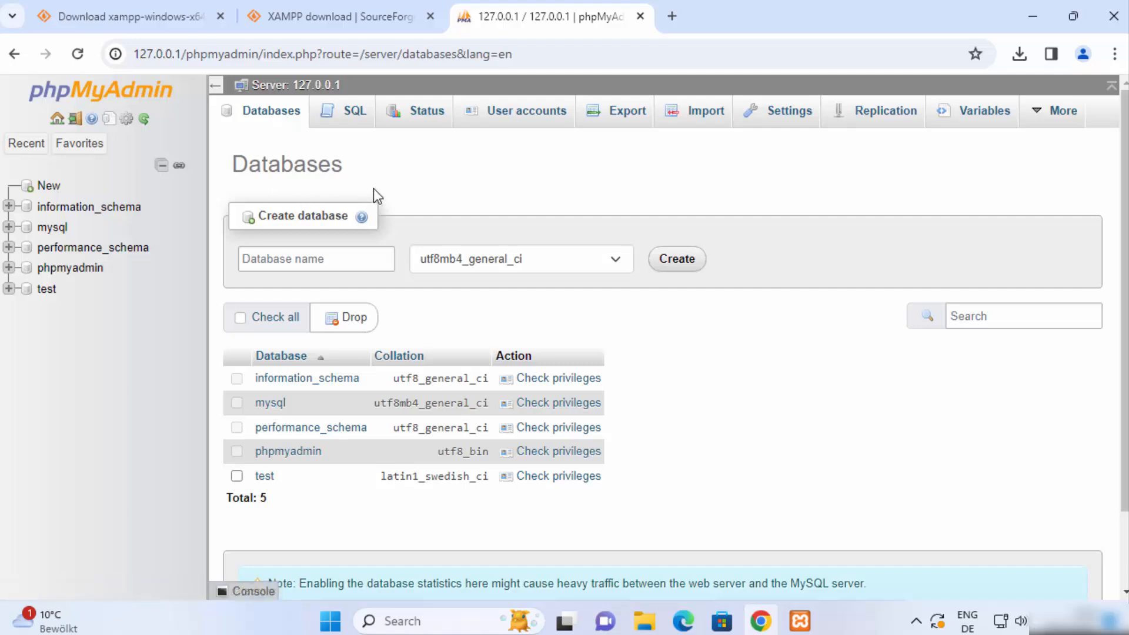
left_click(289, 258)
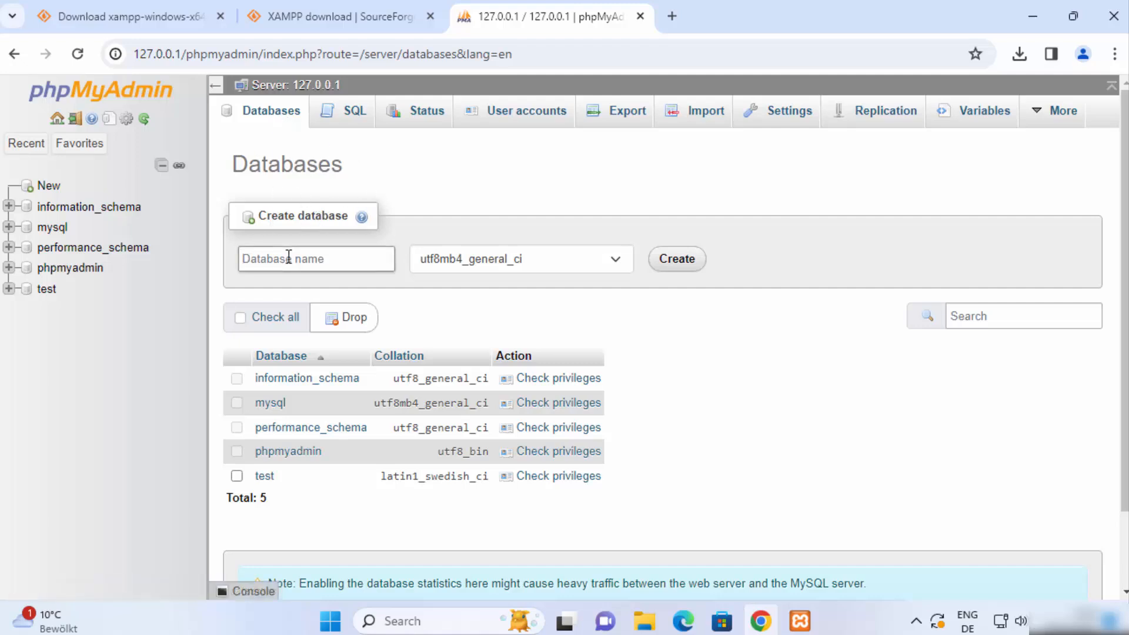
type("mynewdb")
left_click(663, 258)
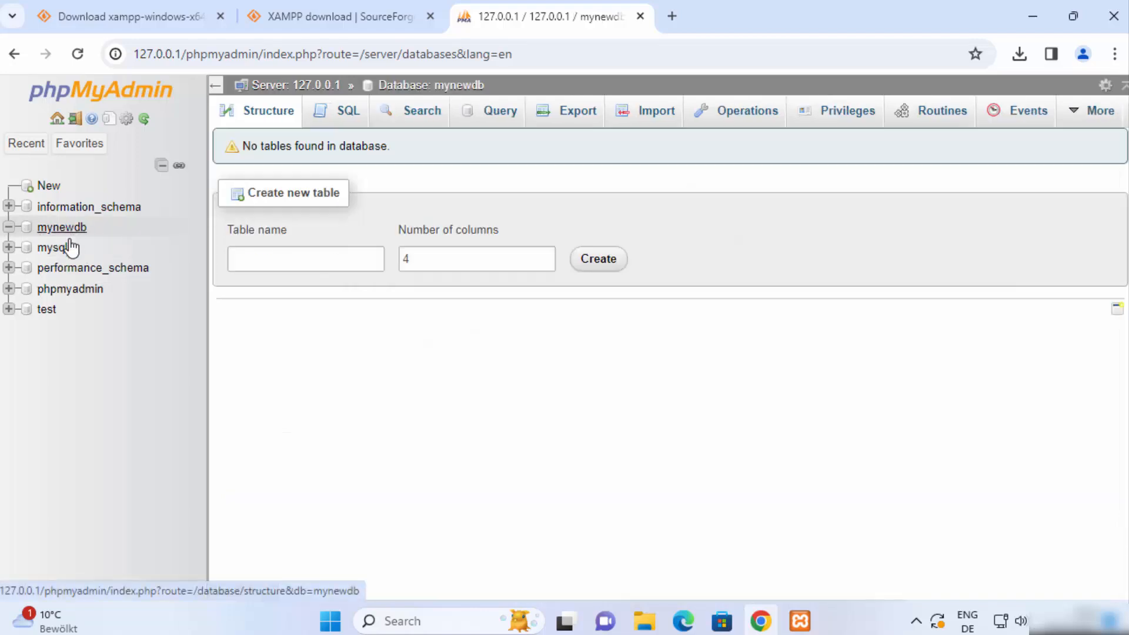
Return to the SourceForge page for XAMPP, leaving mynewdb without tables.
left_click(275, 260)
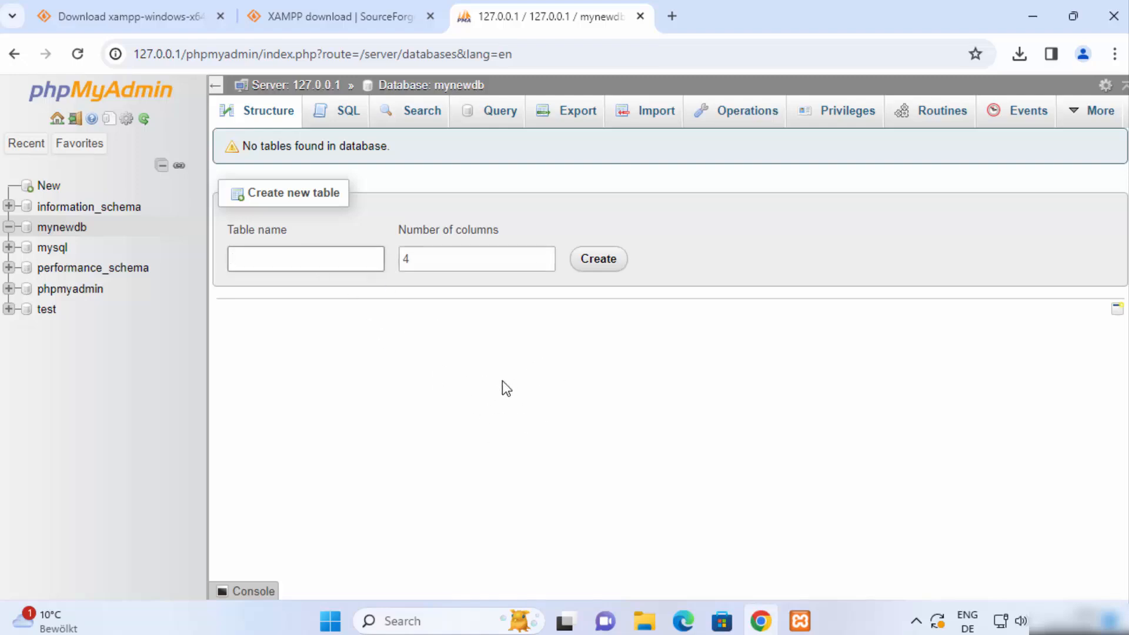
left_click(391, 23)
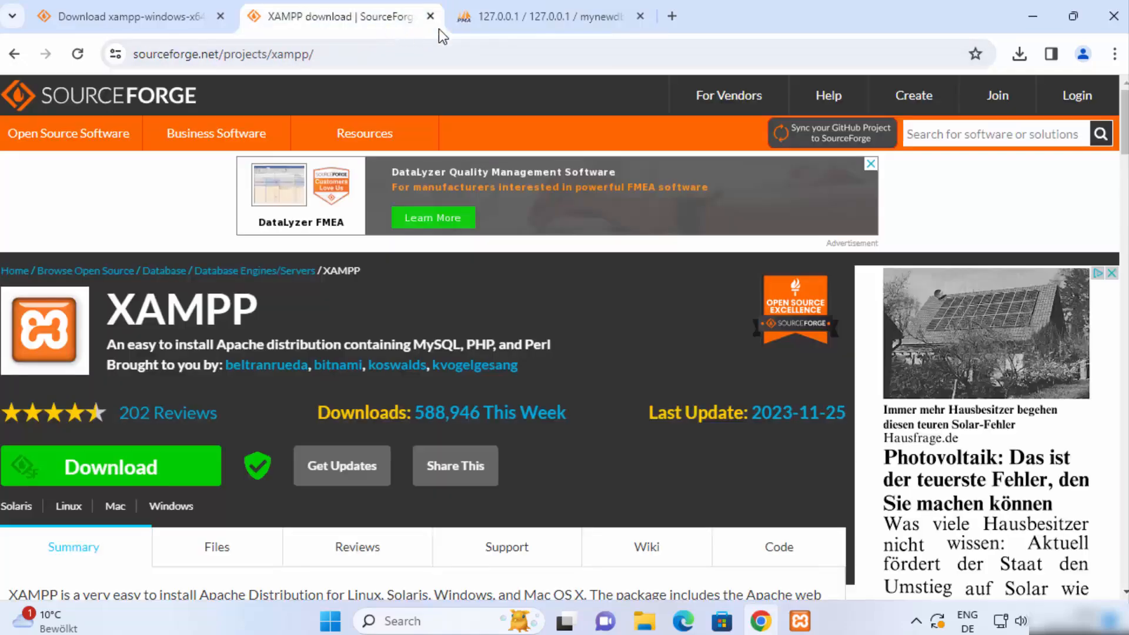
Switch to File Explorer and open the htdocs folder inside C:\xampp.
left_click(499, 29)
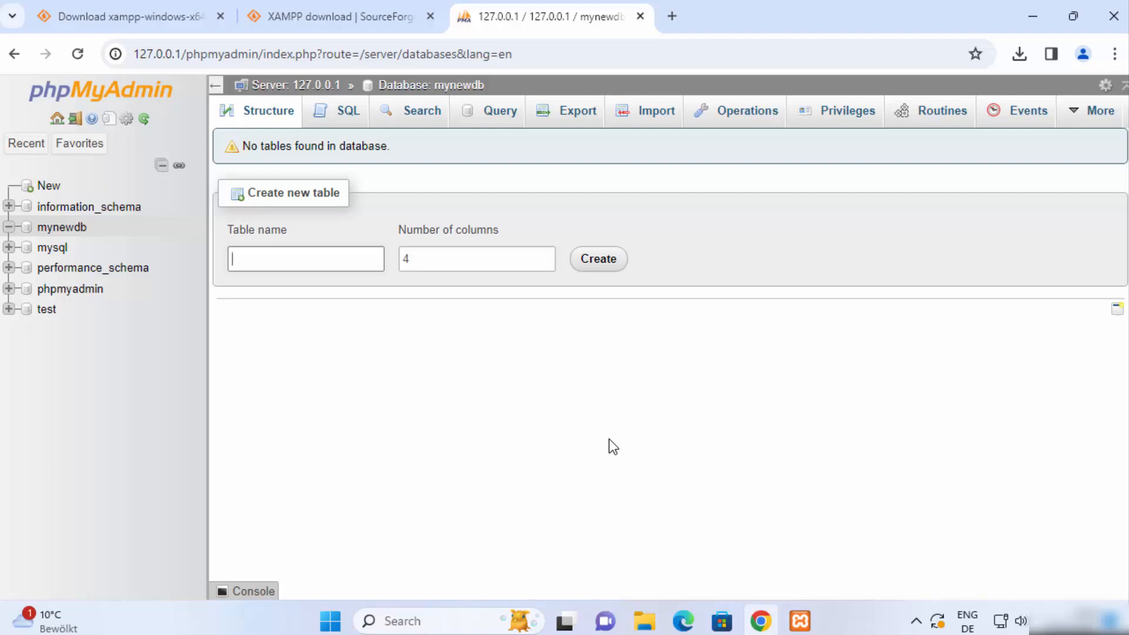
left_click(647, 621)
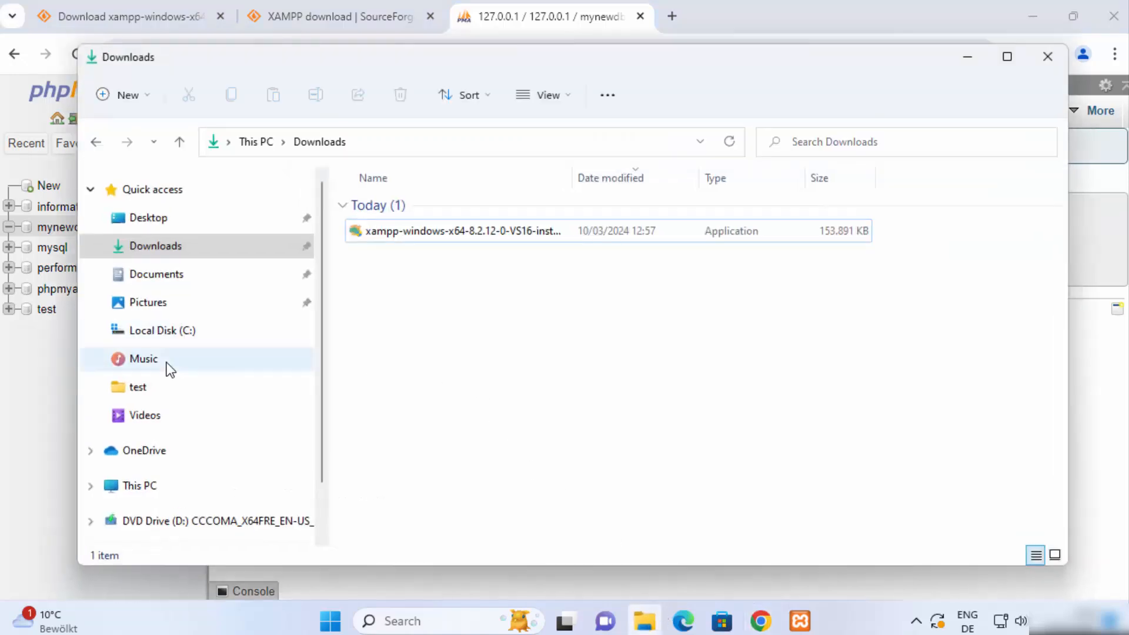
left_click(182, 341)
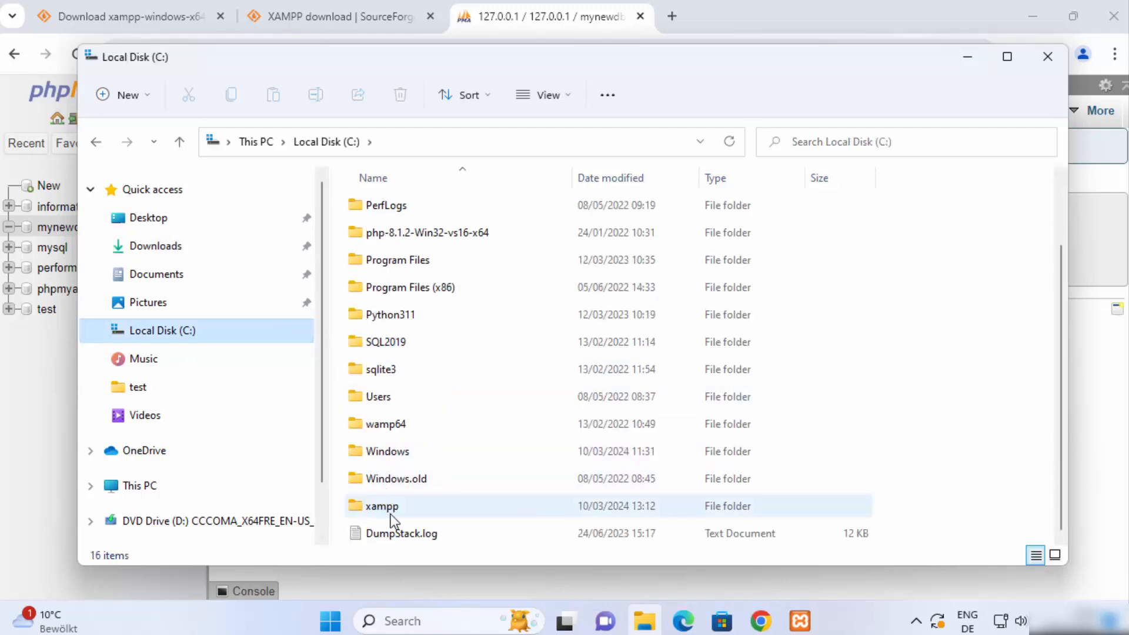
double_click(389, 510)
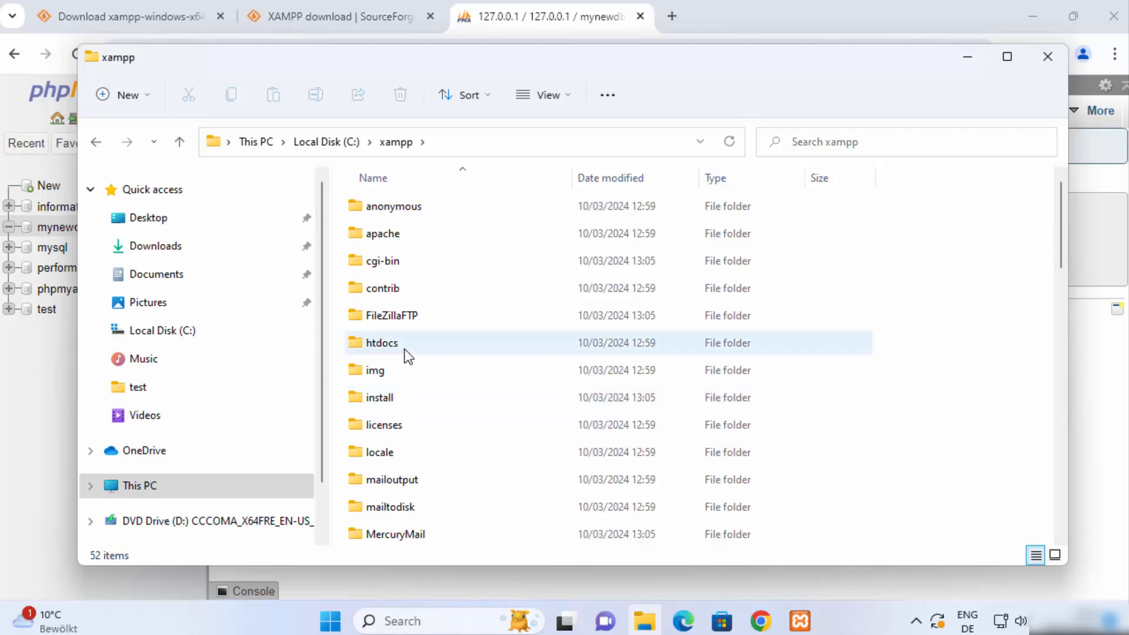
double_click(403, 351)
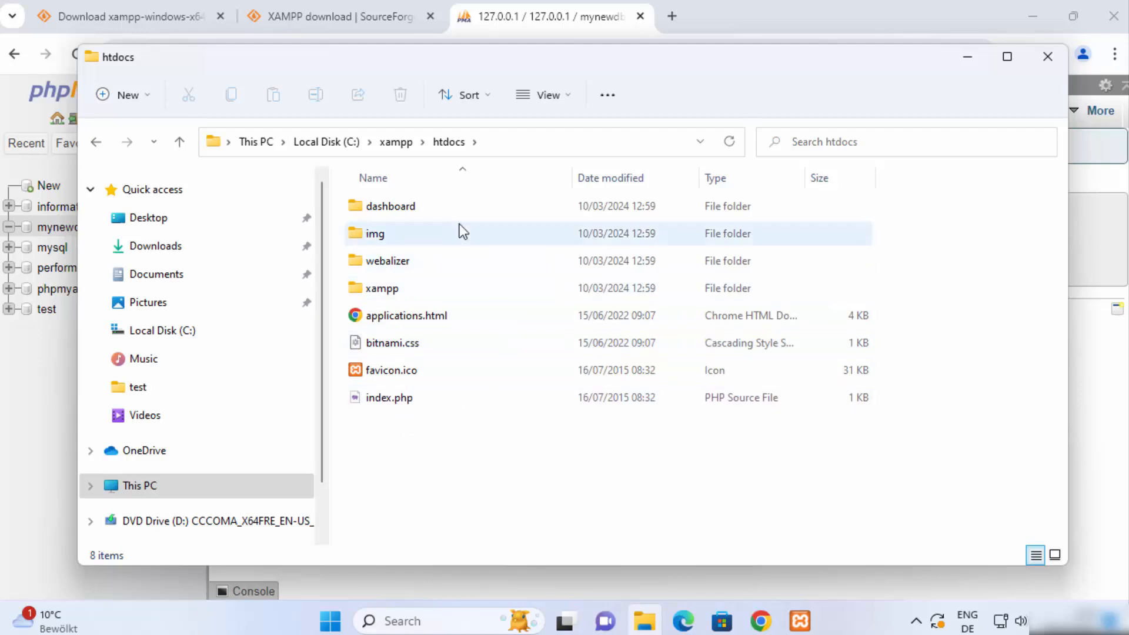
Create a new folder named demo inside htdocs.
right_click(421, 475)
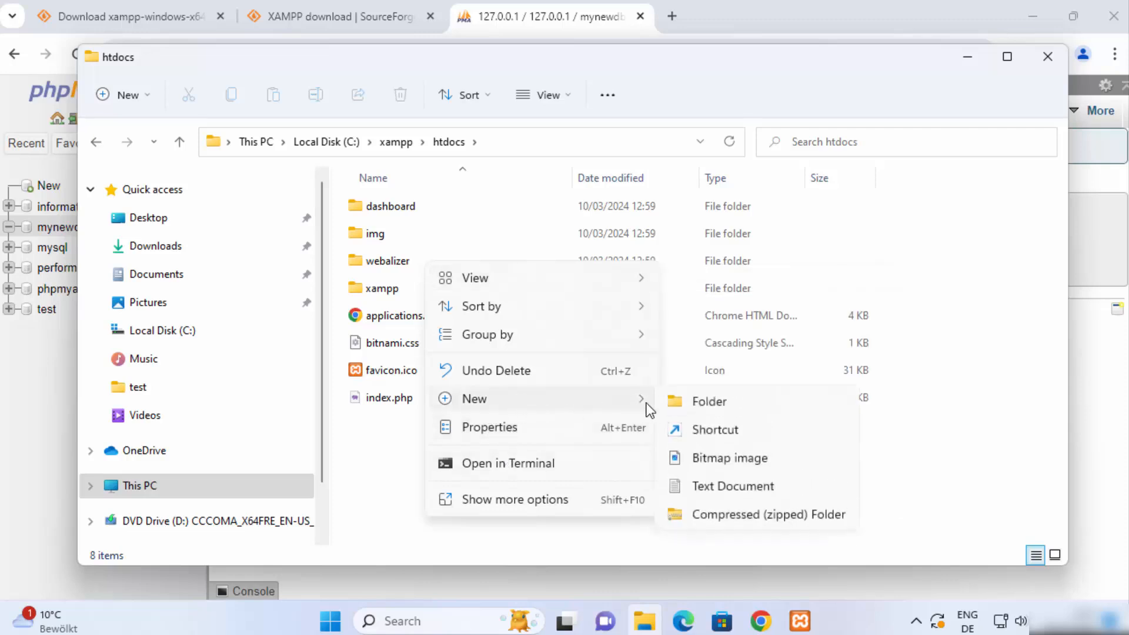
left_click(686, 405)
type("d")
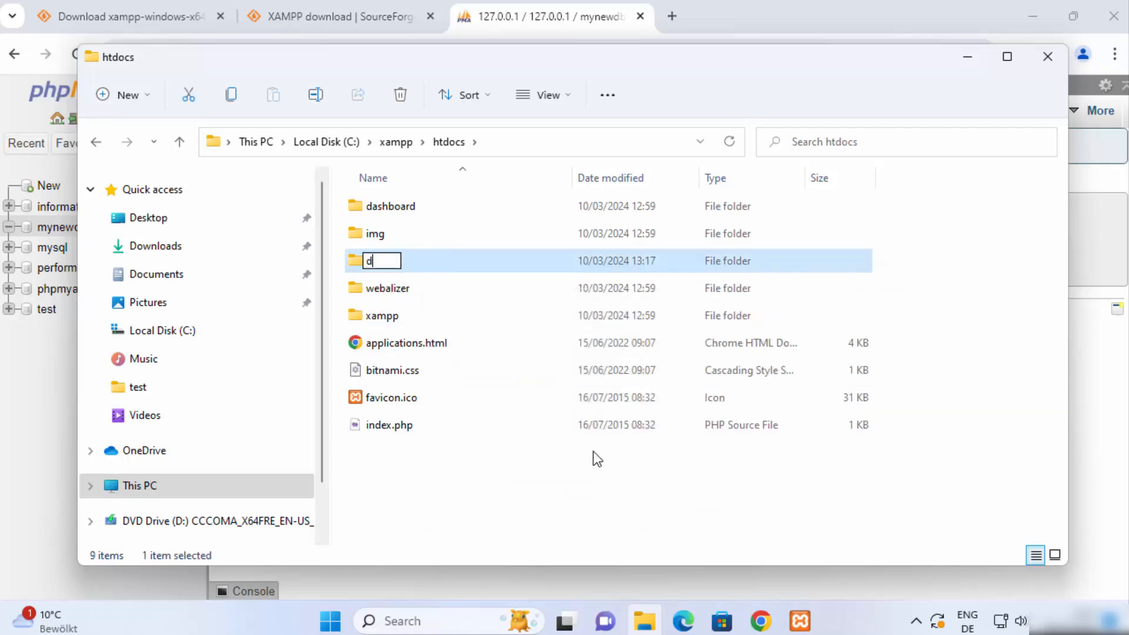
type("emo")
key("Return")
Open the new demo folder and launch it as a project in VS Code.
double_click(443, 243)
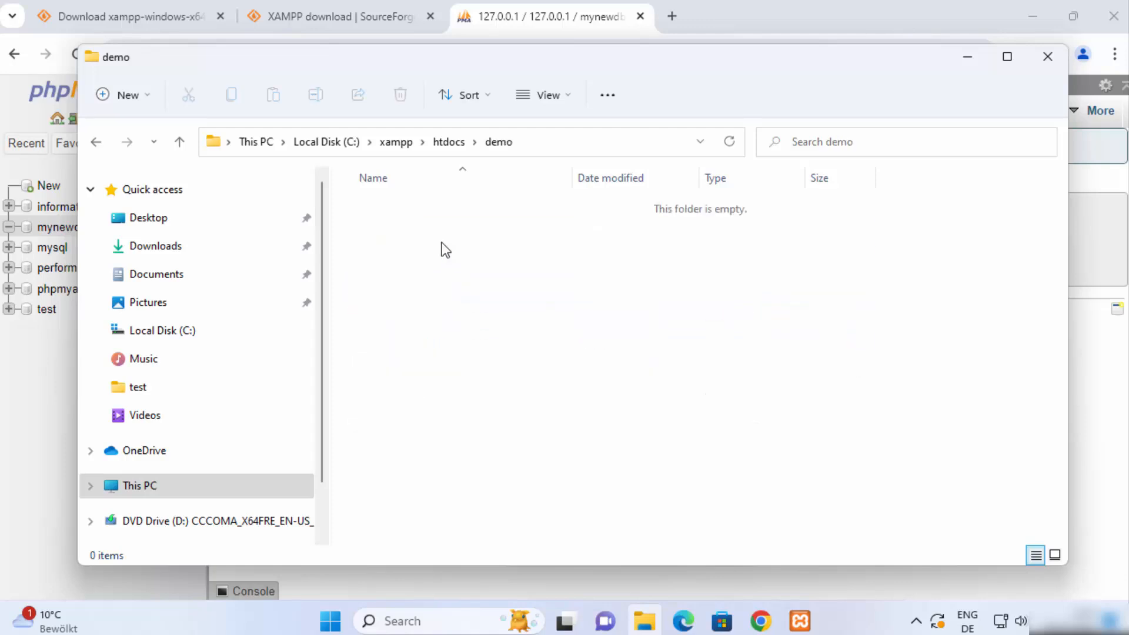
right_click(442, 244)
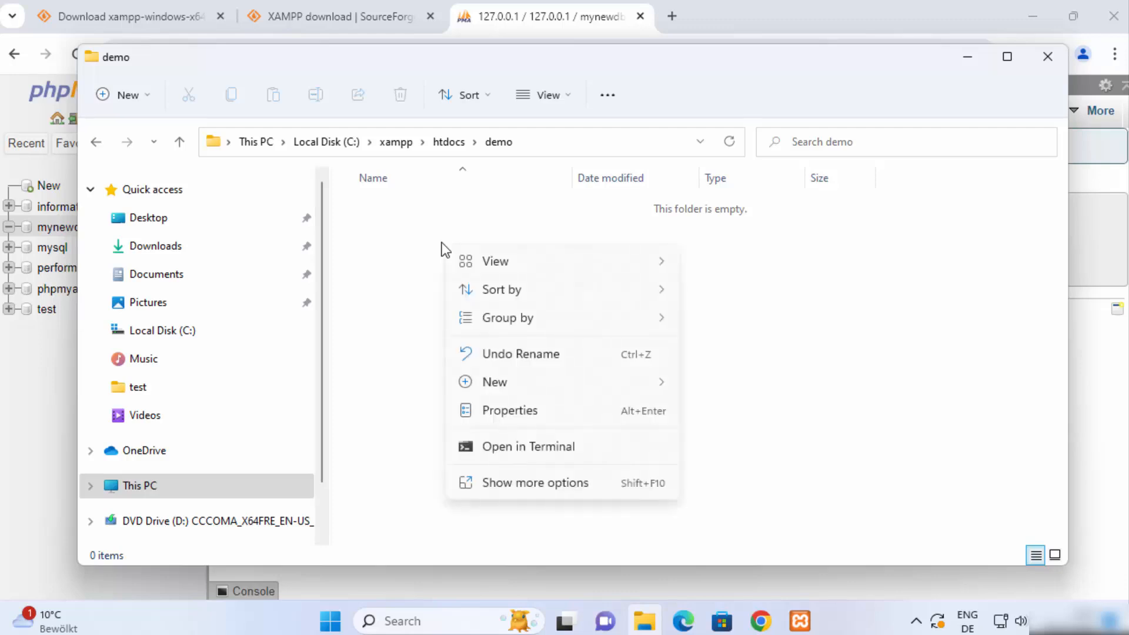
left_click(521, 488)
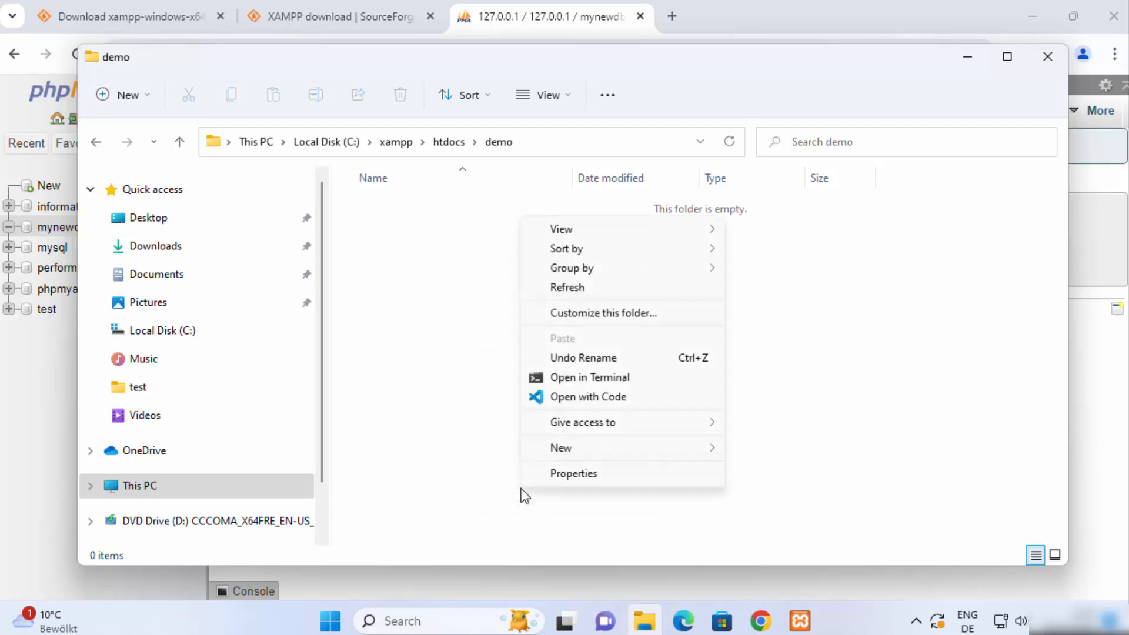
left_click(577, 396)
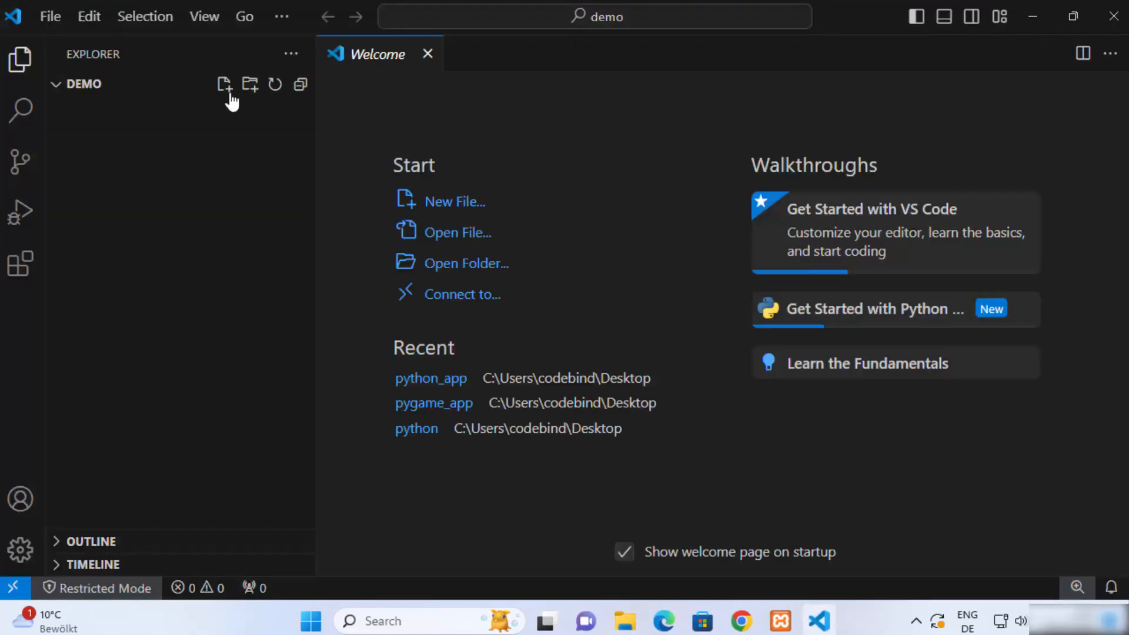
Create hello.php in the demo project with a PHP block that echoes "Hello, World!", and save it.
left_click(229, 92)
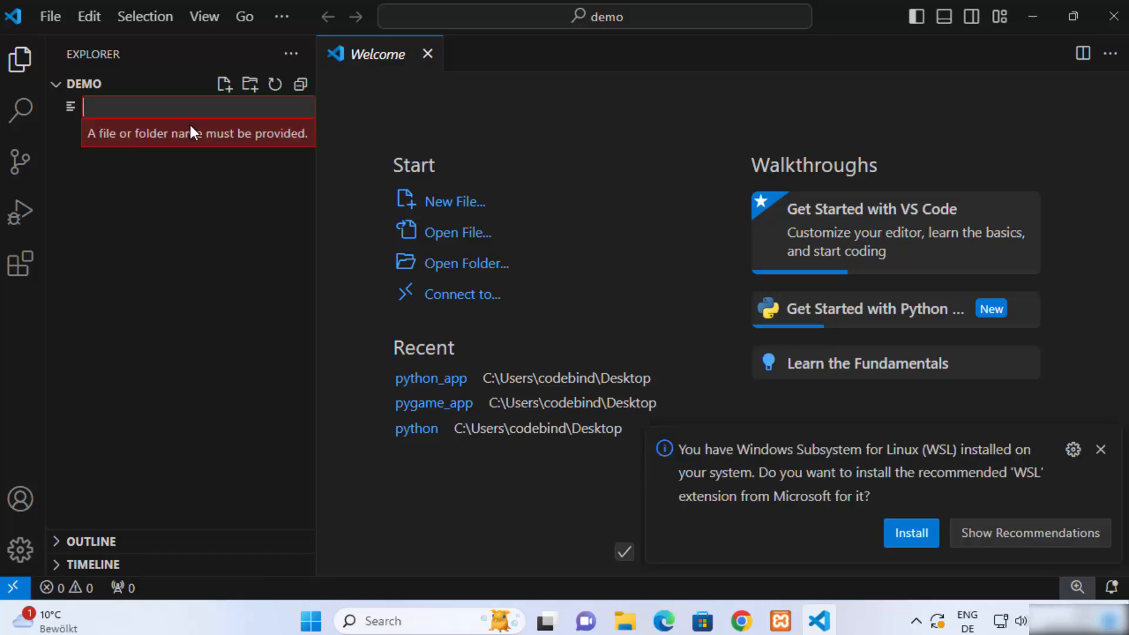
type("hello.p")
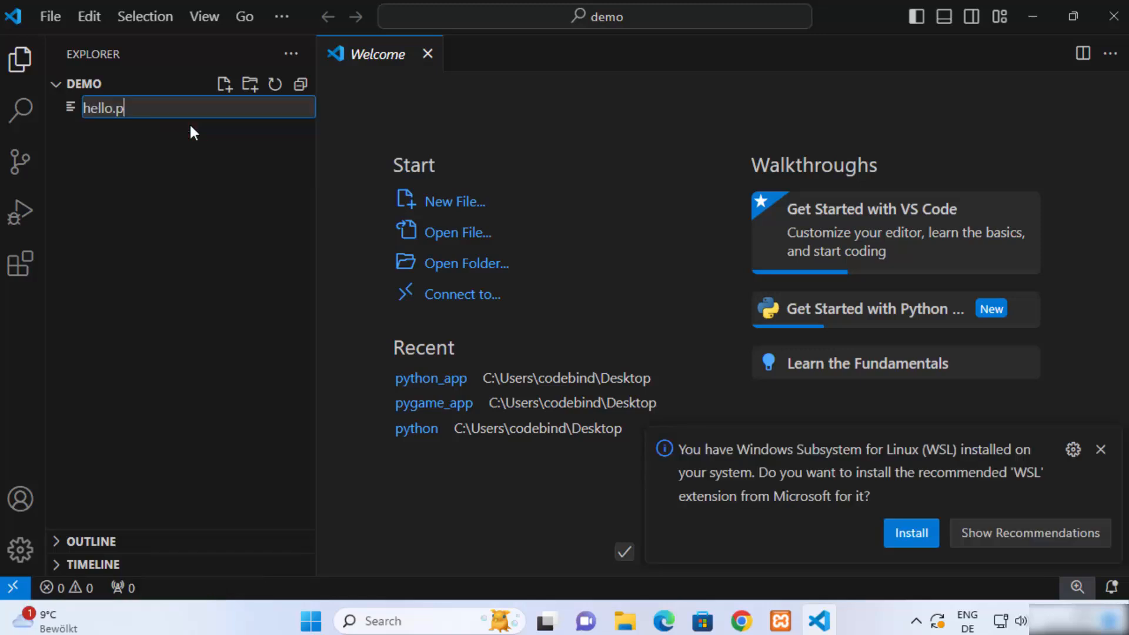
type("hp")
key("Return")
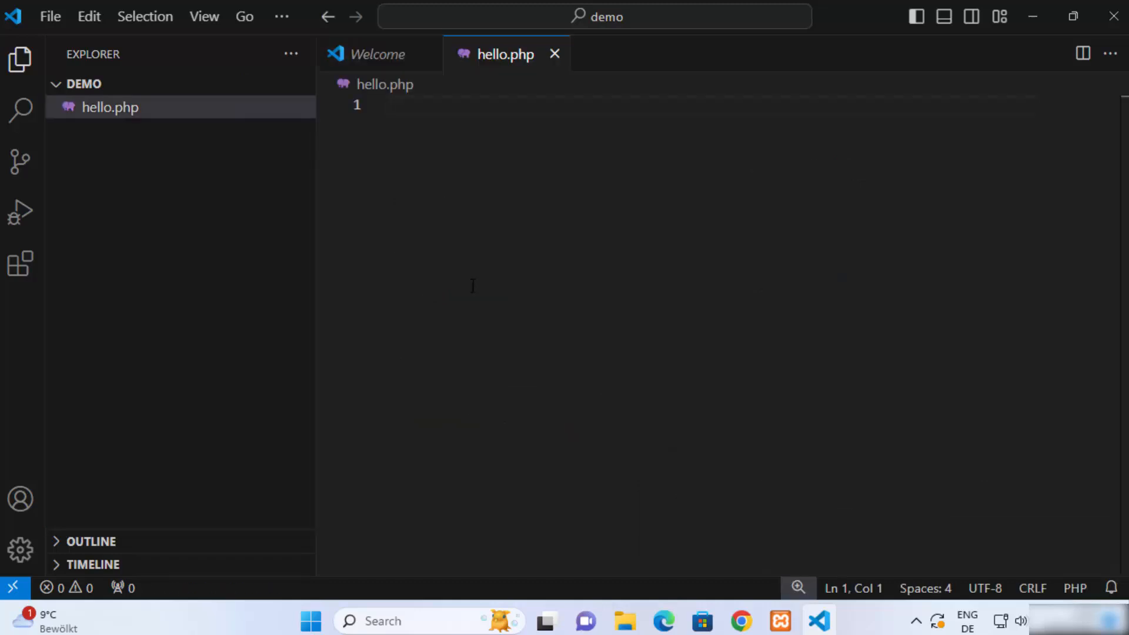
type("<?php echo \"Hello, World!\"; ?>")
key("ctrl+s")
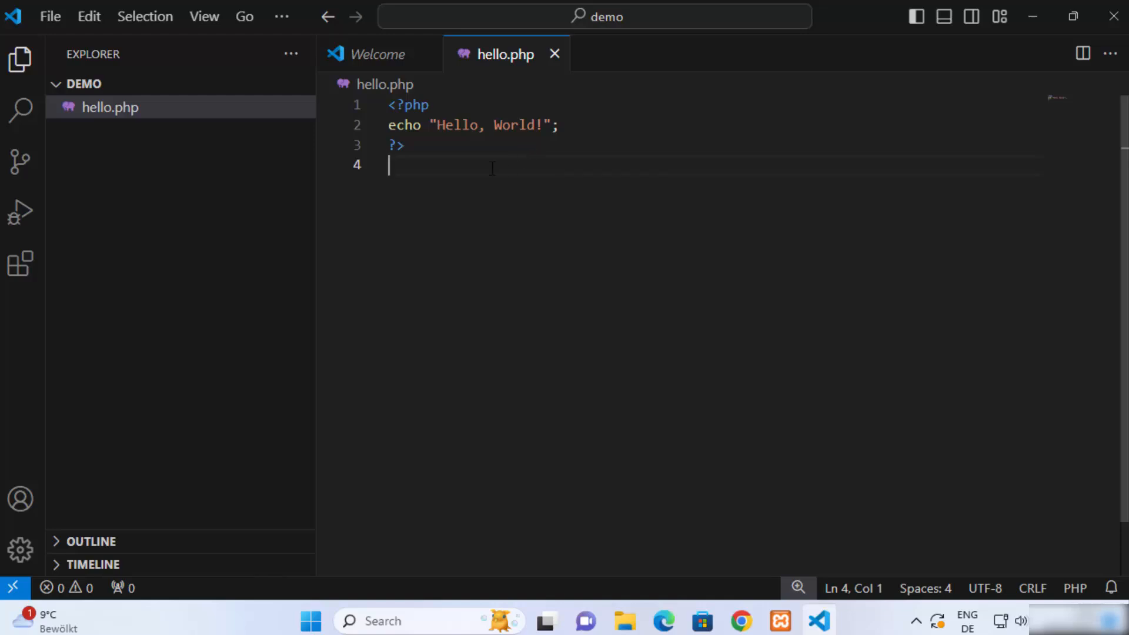
Switch to Chrome and enter localhost/demo as the address in a new tab, without loading it.
left_click(742, 621)
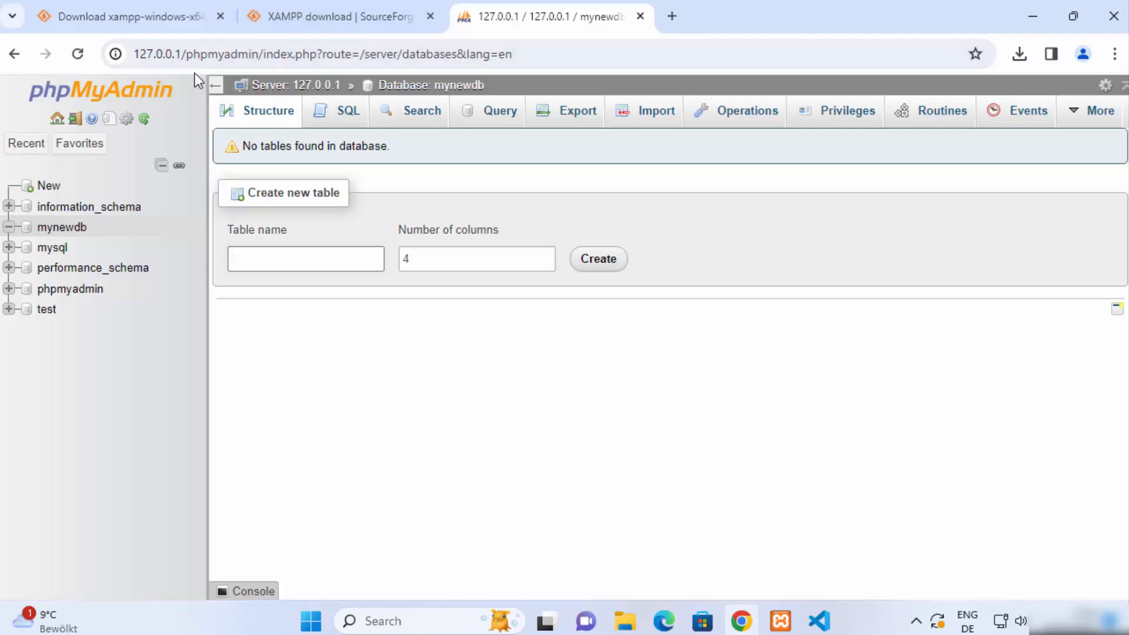
left_click(672, 16)
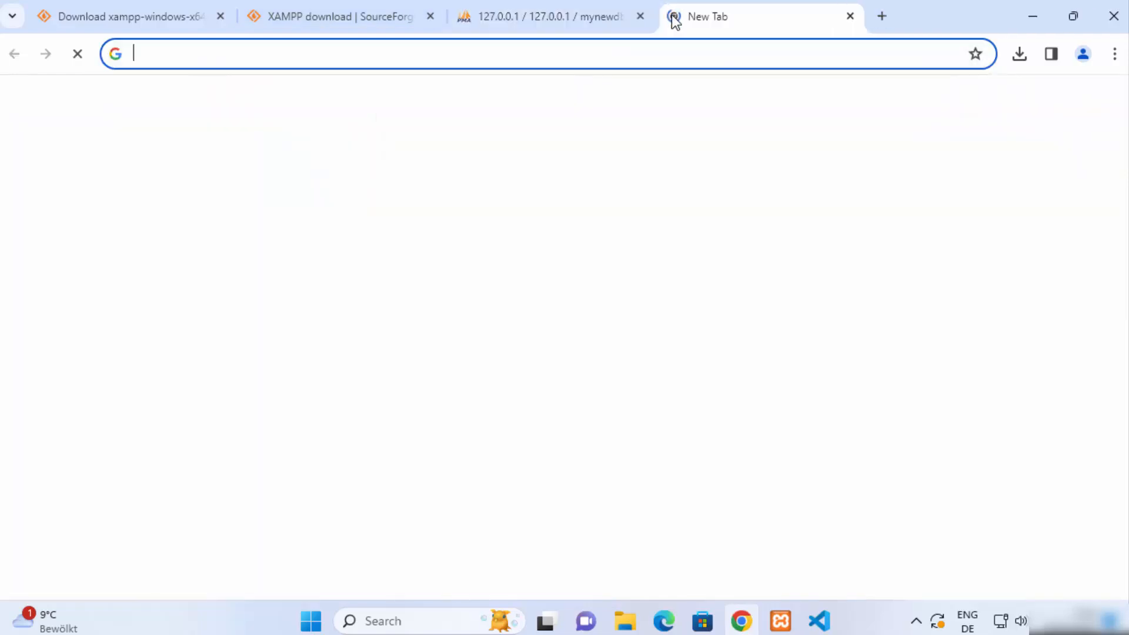
type("localhost")
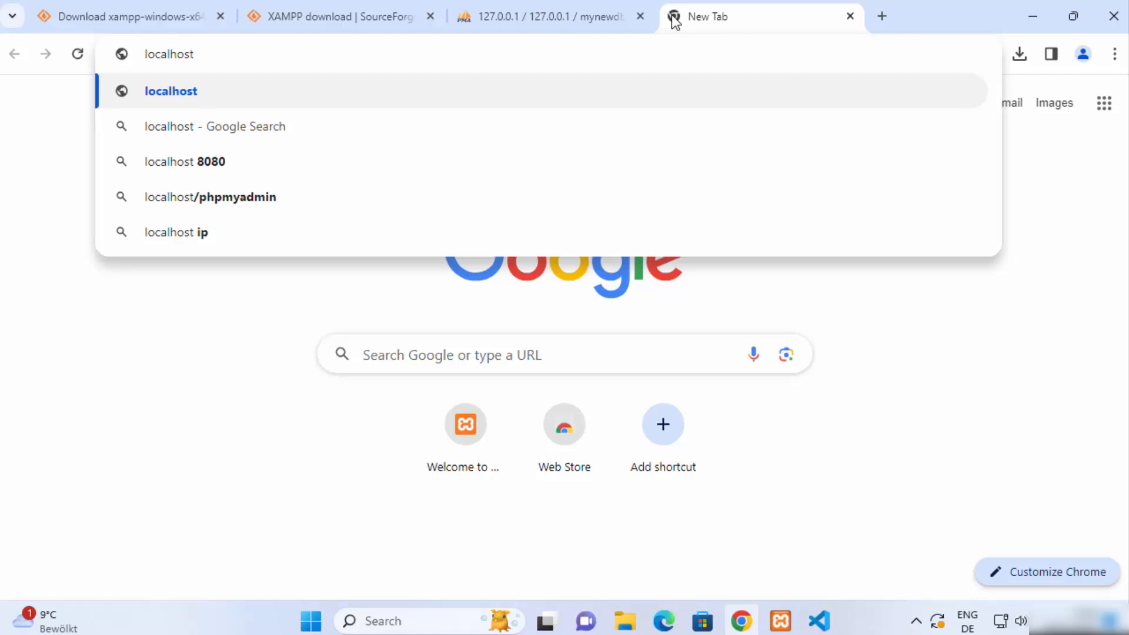
type("/demo")
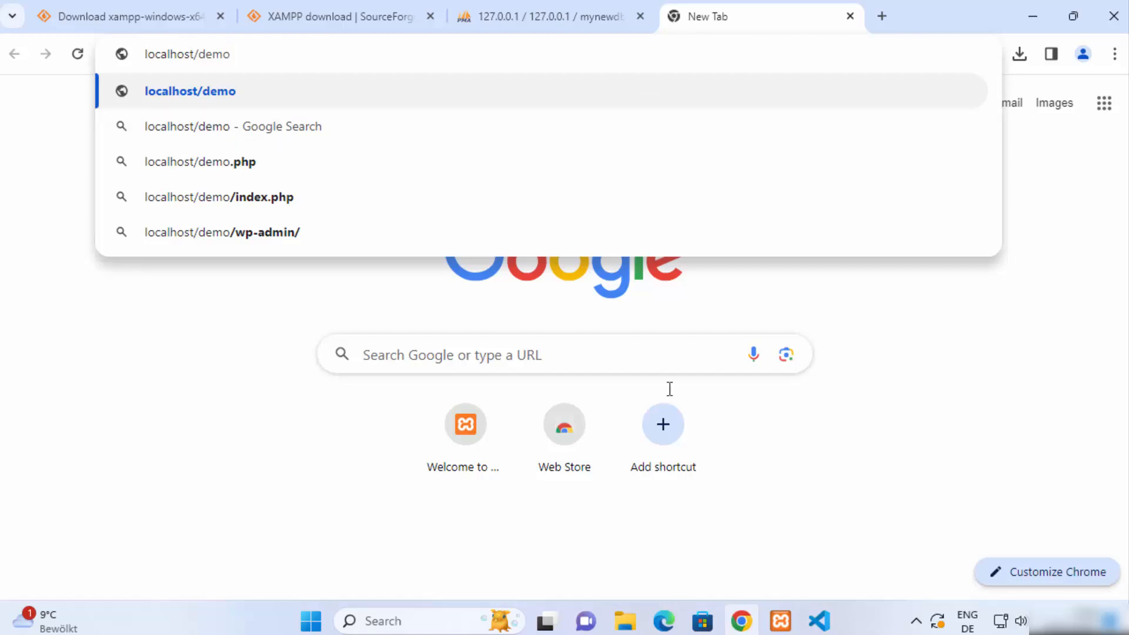
Check the demo folder's path and the PHP file name in File Explorer, and return to Chrome.
left_click(627, 622)
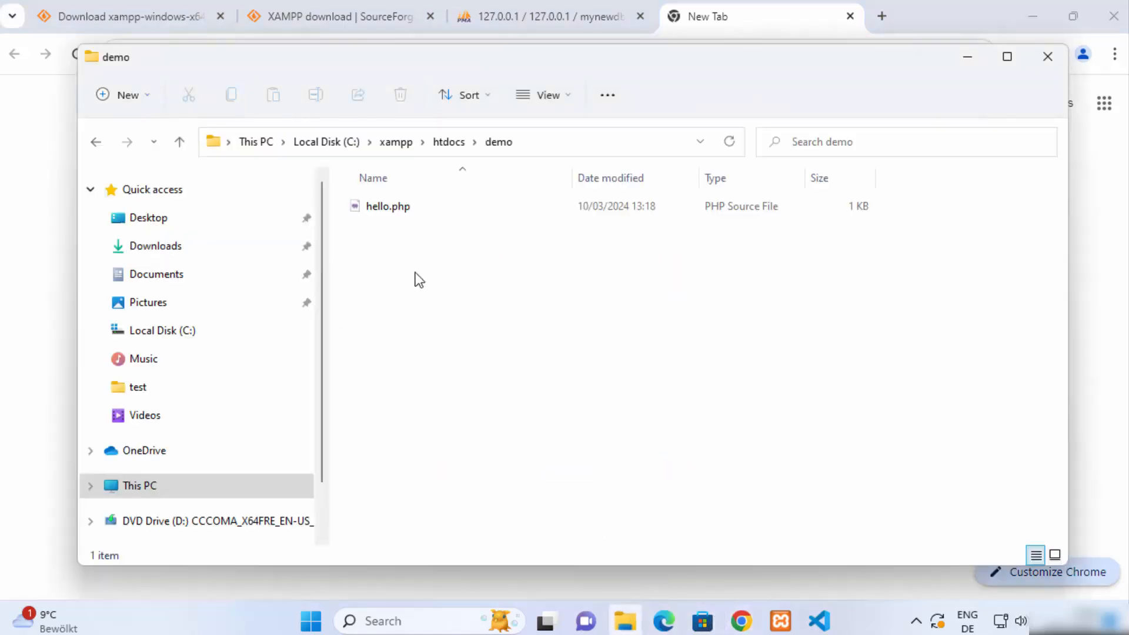
left_click(501, 143)
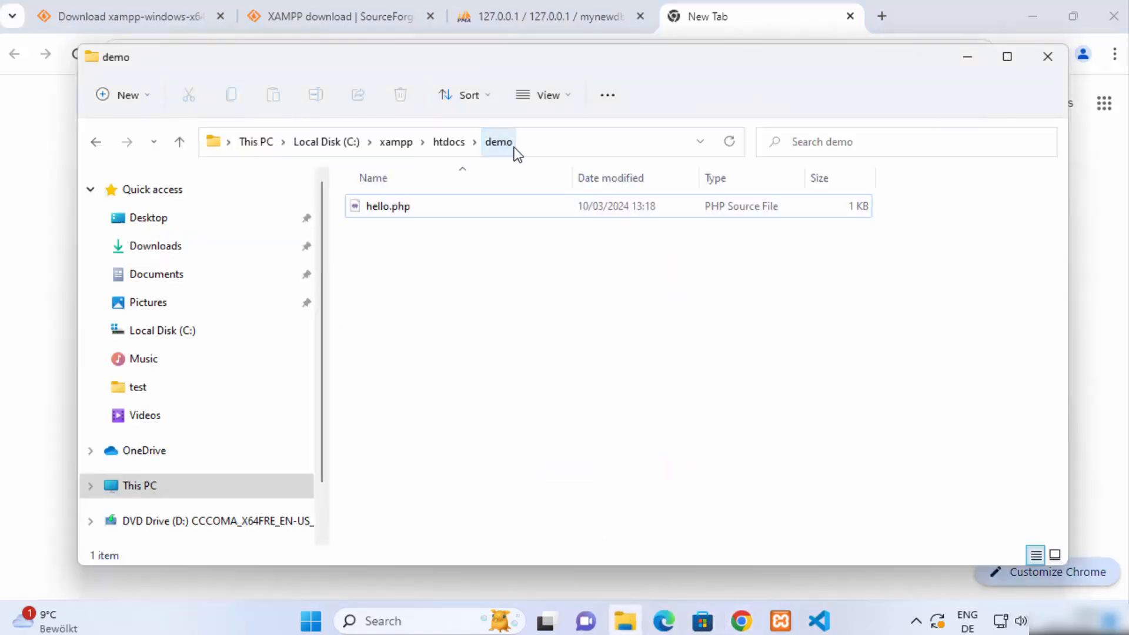
left_click(530, 144)
left_click(329, 147)
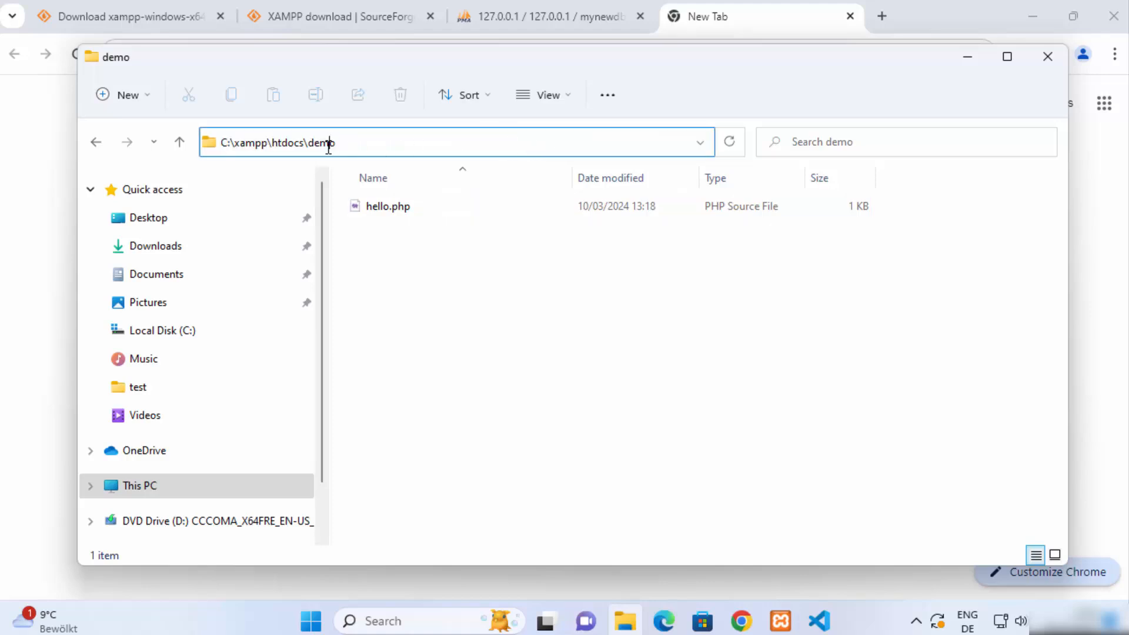
double_click(328, 147)
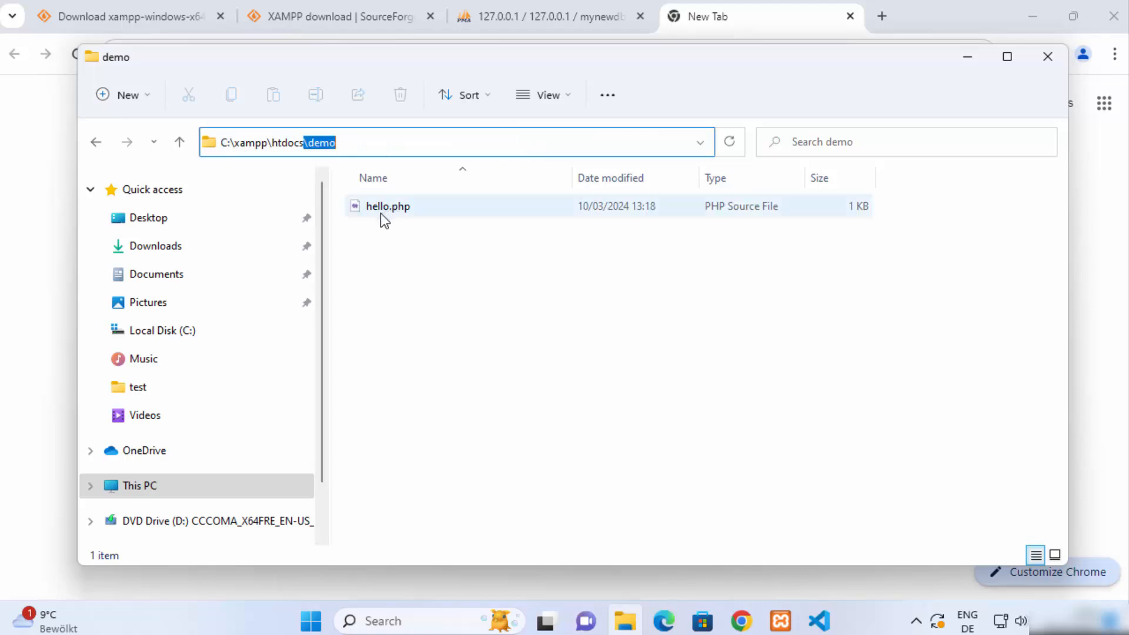
left_click(40, 190)
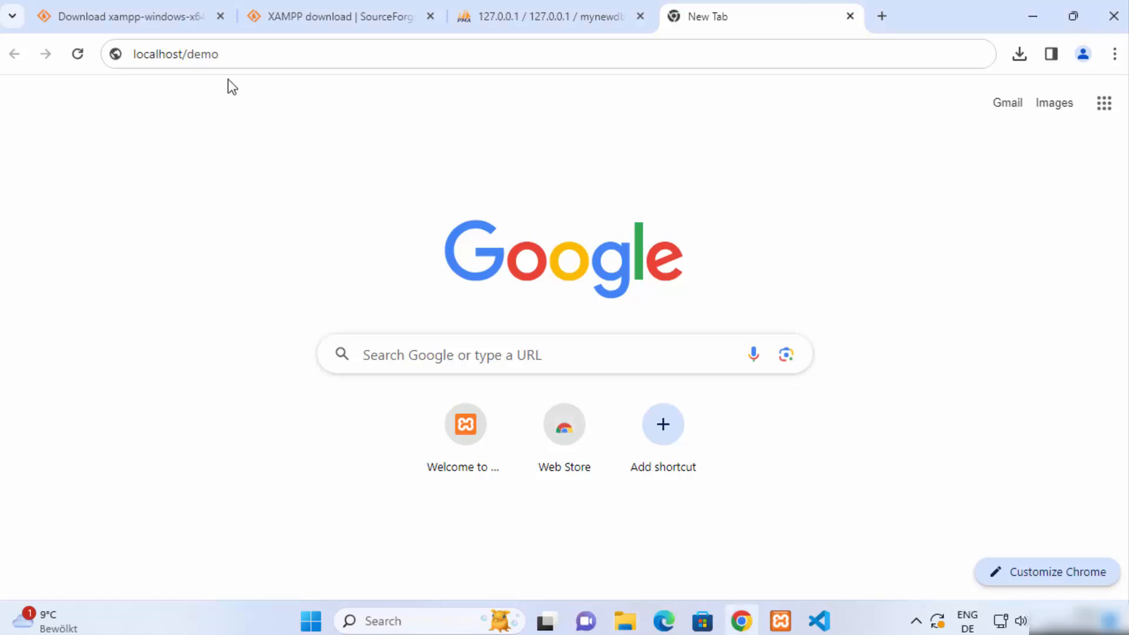
Extend the address to localhost/demo/hello.php and load the page.
left_click(240, 59)
left_click(239, 59)
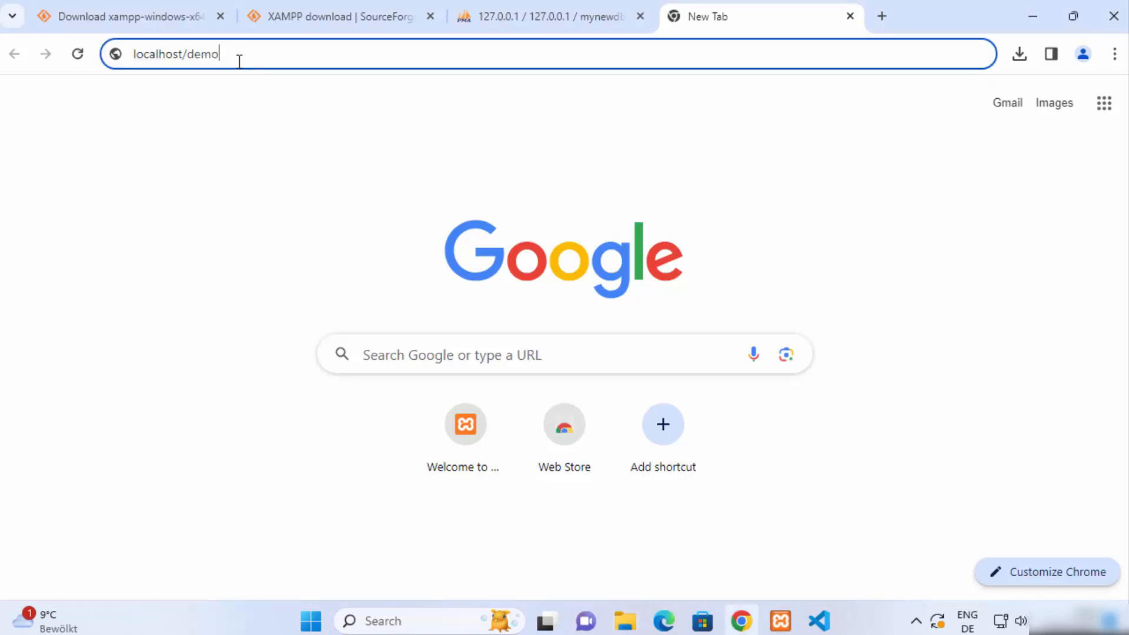
type("/hello")
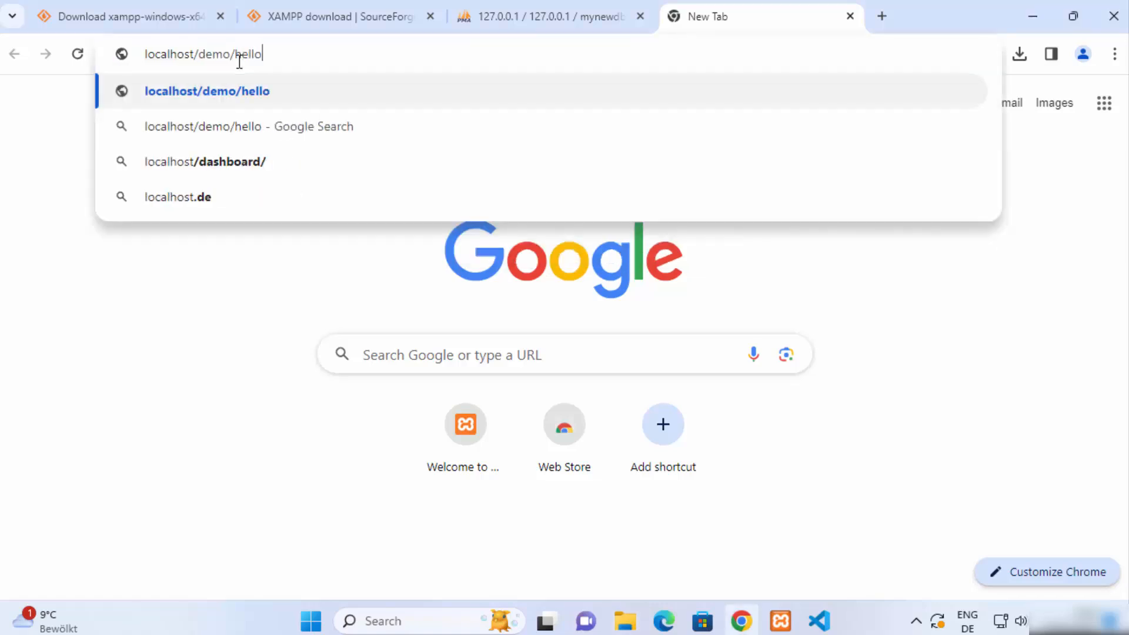
type(".php")
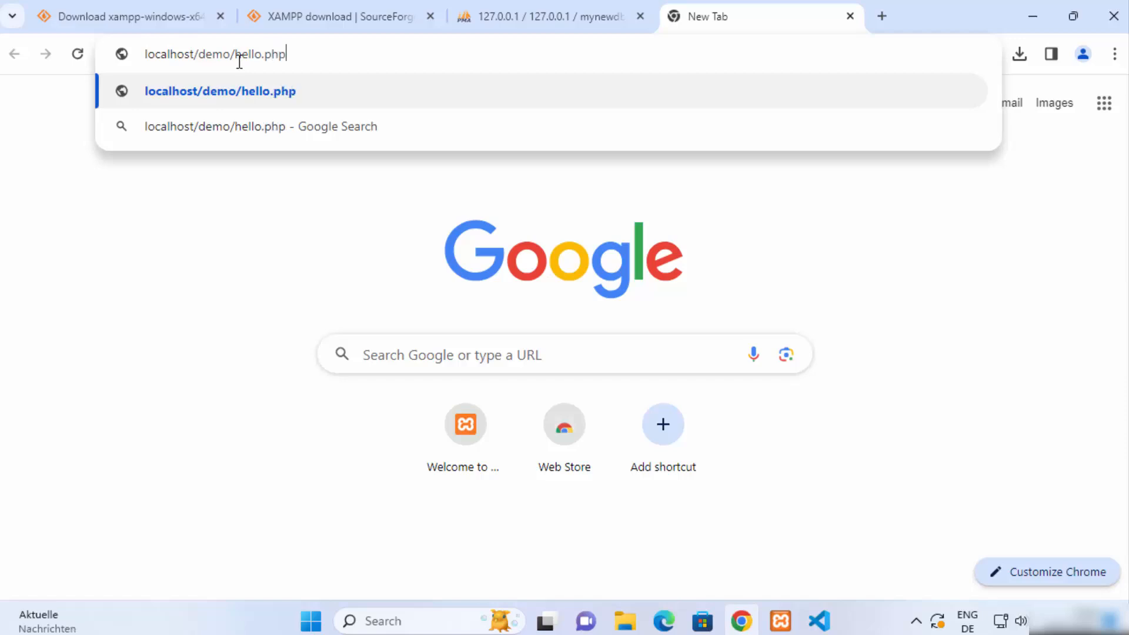
key("Return")
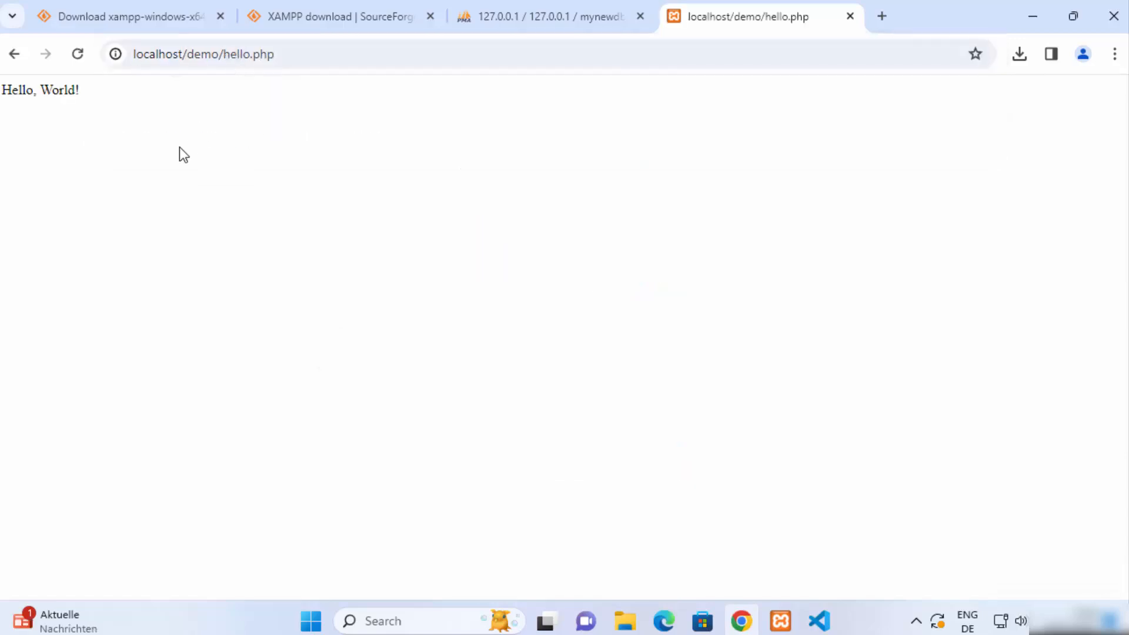
Review the hello.php source in VS Code, and return to the Chrome page to view its output at 200% zoom.
left_click(819, 621)
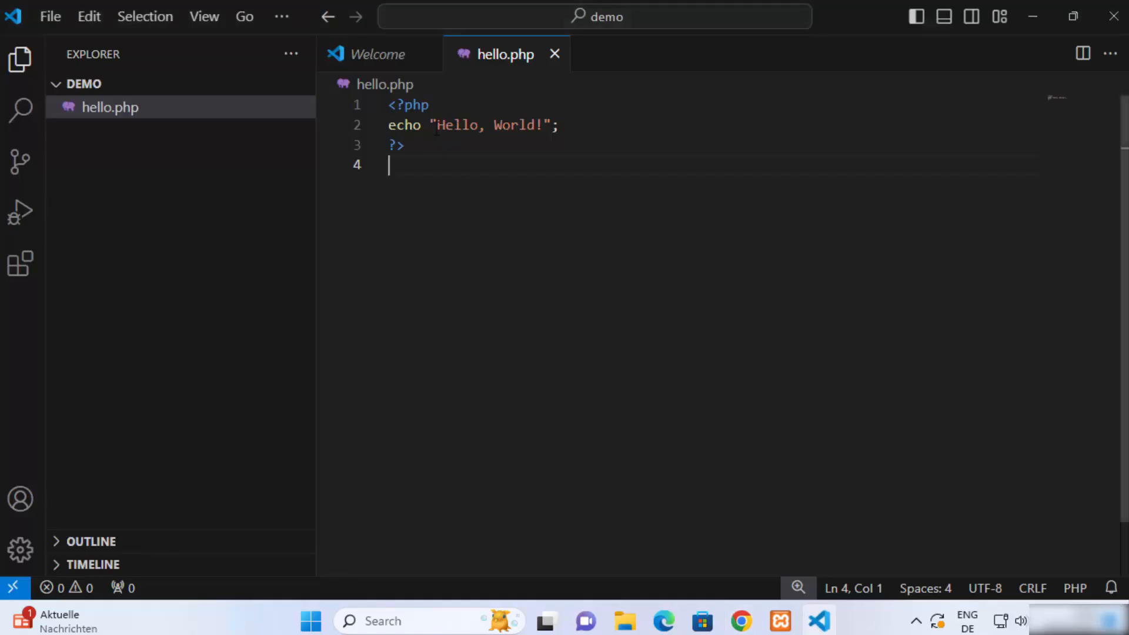
left_click(1031, 15)
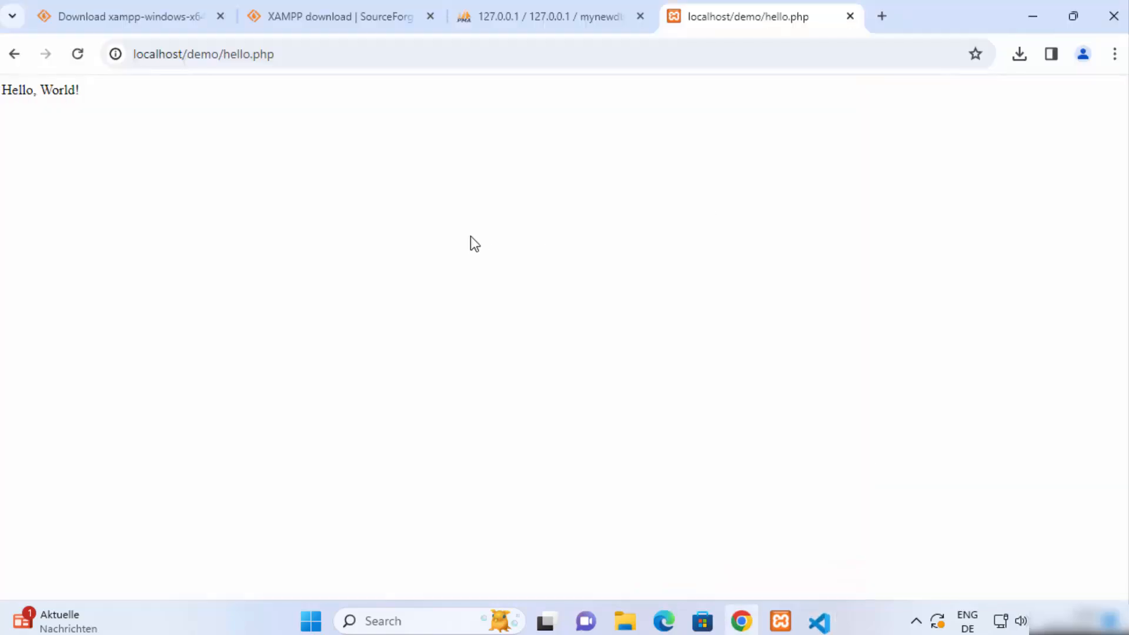
key("ctrl+plus")
key("ctrl+plus")
key("ctrl+plus")
key("ctrl+plus")
key("ctrl+plus")
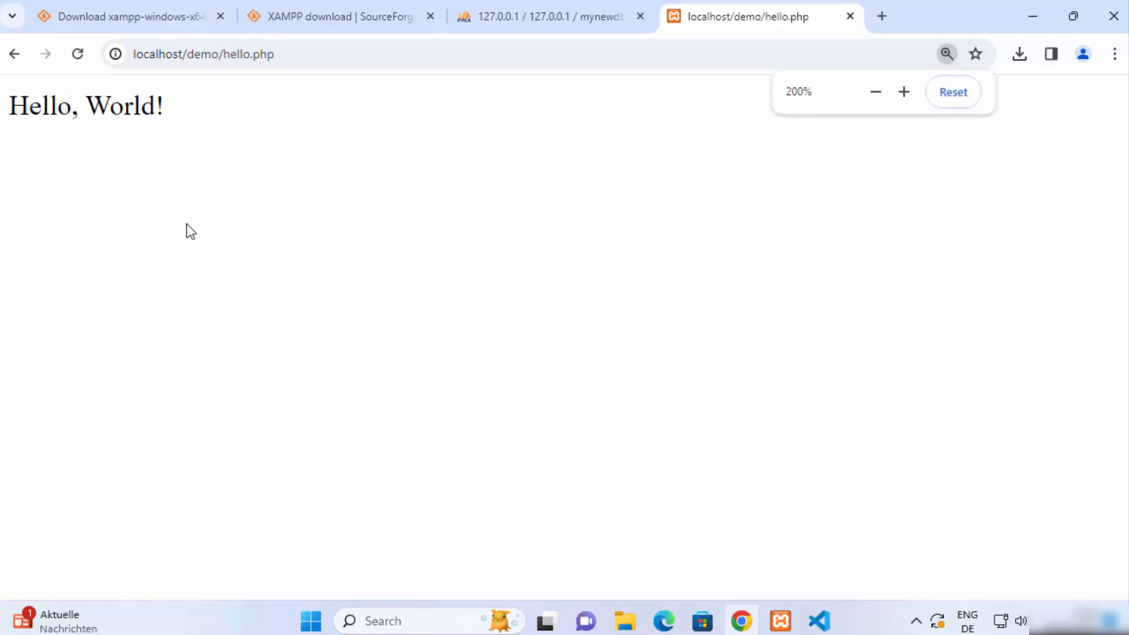